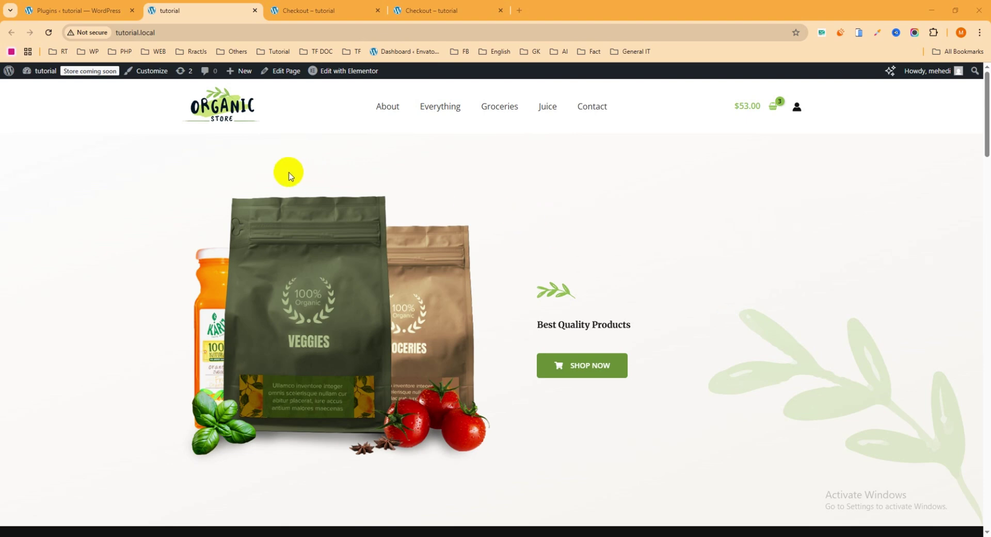
Scroll the Organic Store home page down to the Best Selling Products row
scroll(160, 214, down, 8)
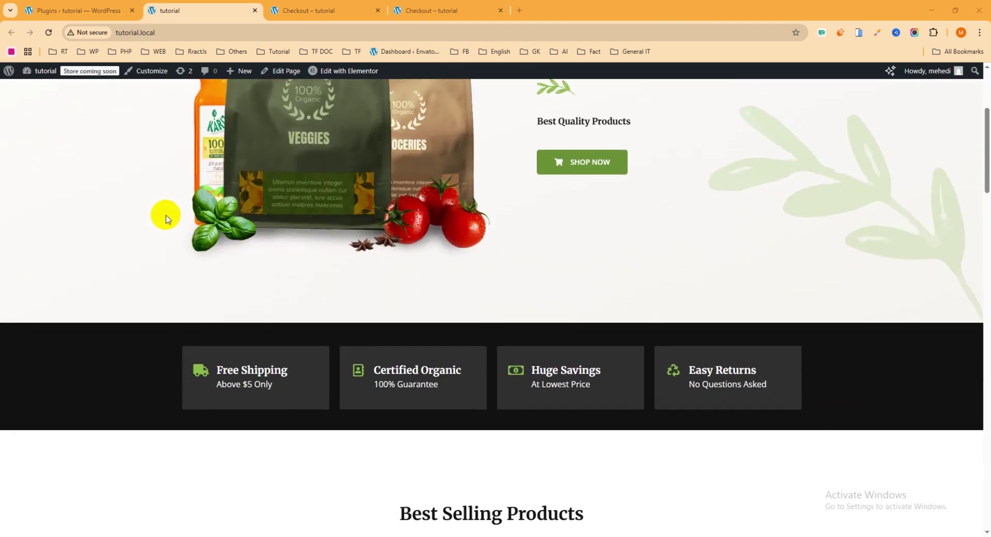
scroll(172, 223, down, 2)
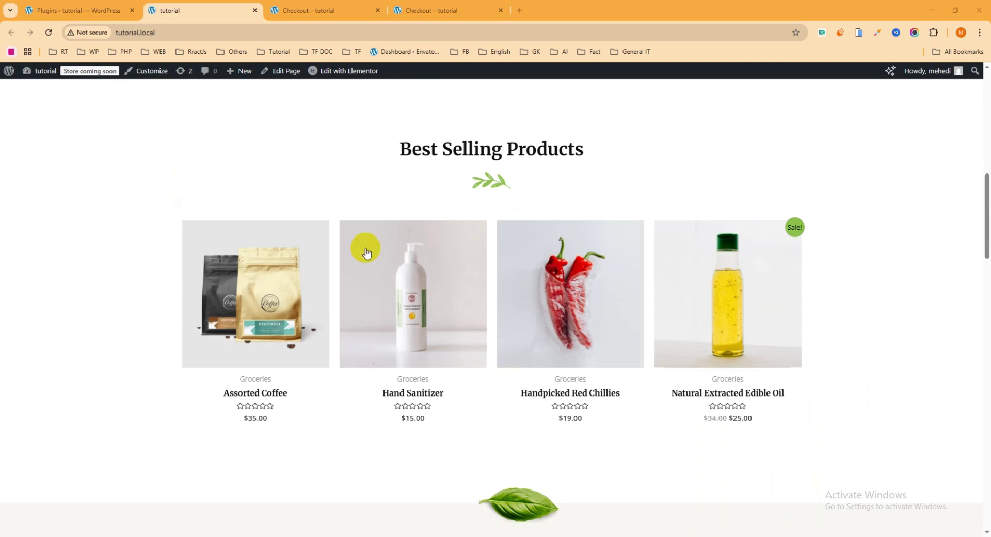
Add the Hand Sanitizer to the cart, then proceed from the cart to checkout
click(411, 281)
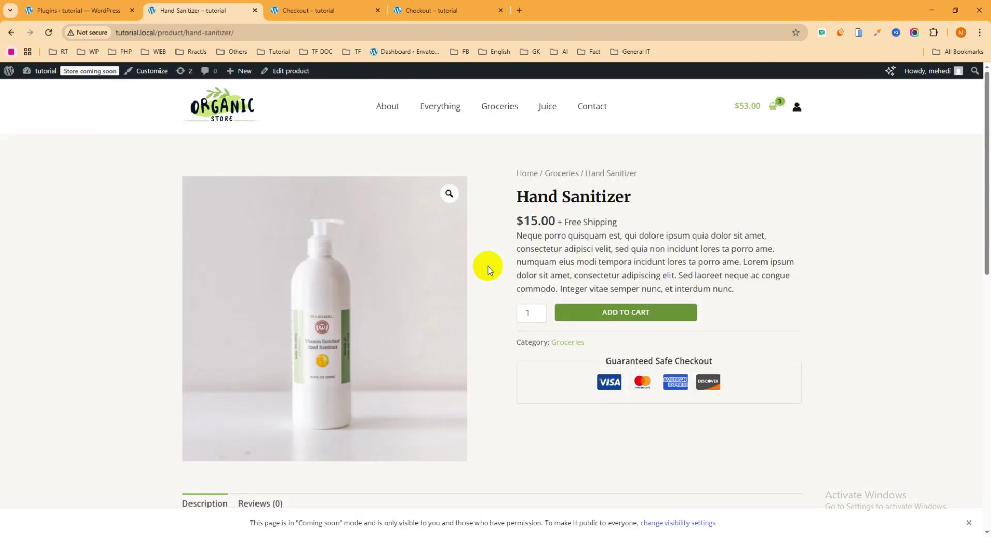
click(633, 314)
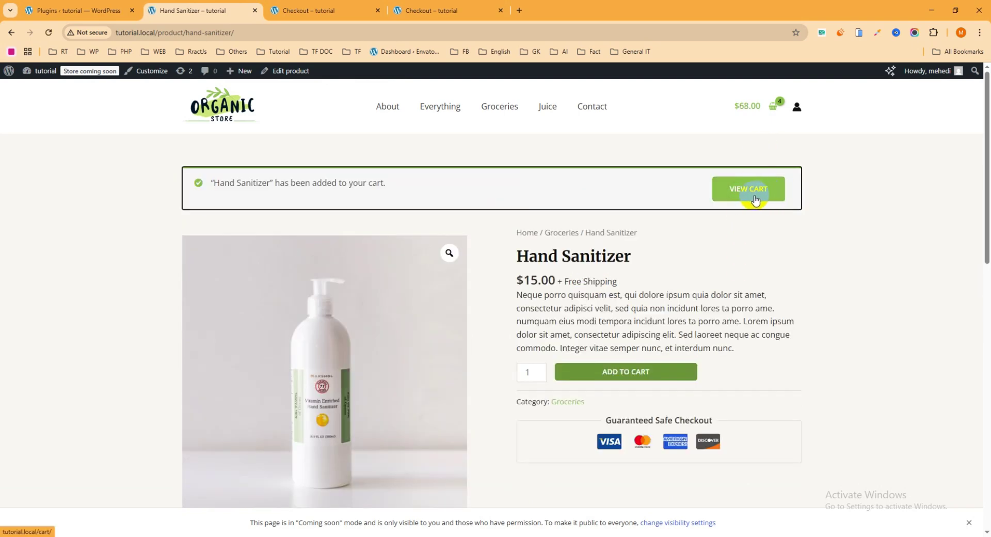
click(744, 192)
scroll(742, 289, down, 5)
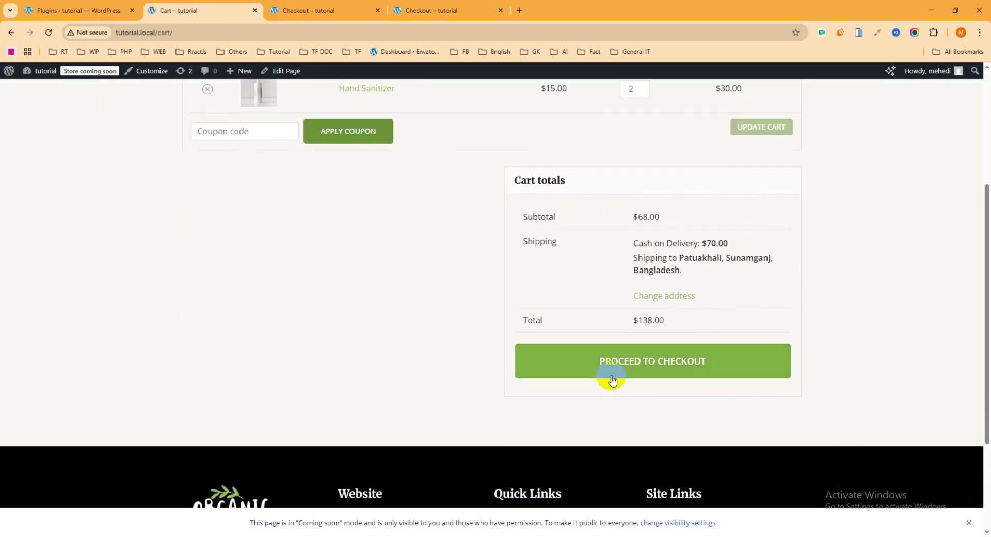
click(675, 361)
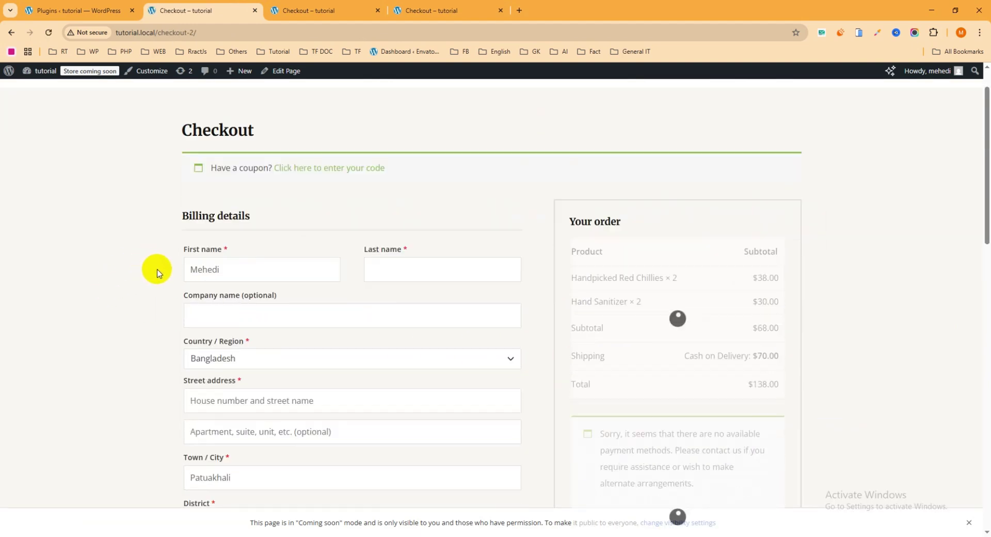
scroll(170, 279, down, 7)
scroll(186, 282, up, 4)
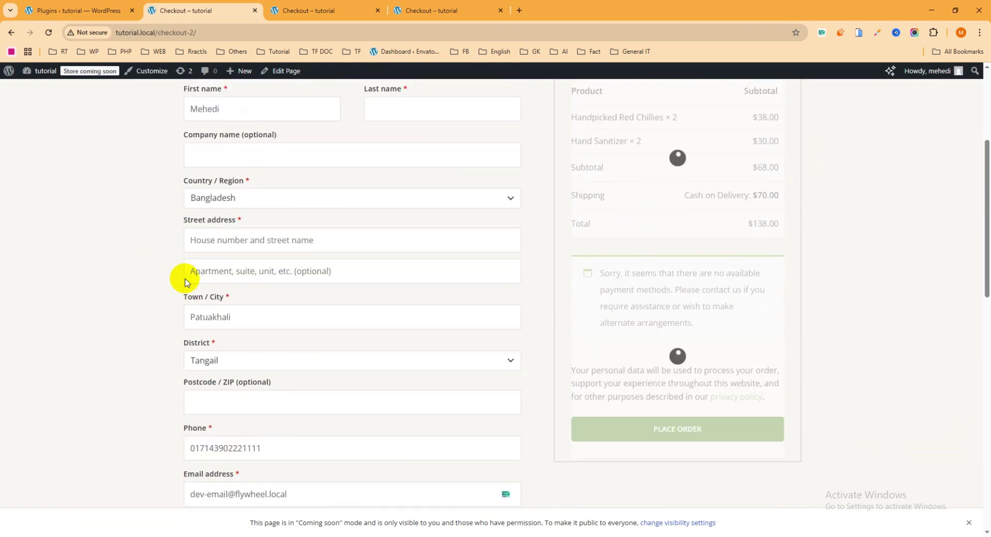
scroll(196, 248, up, 3)
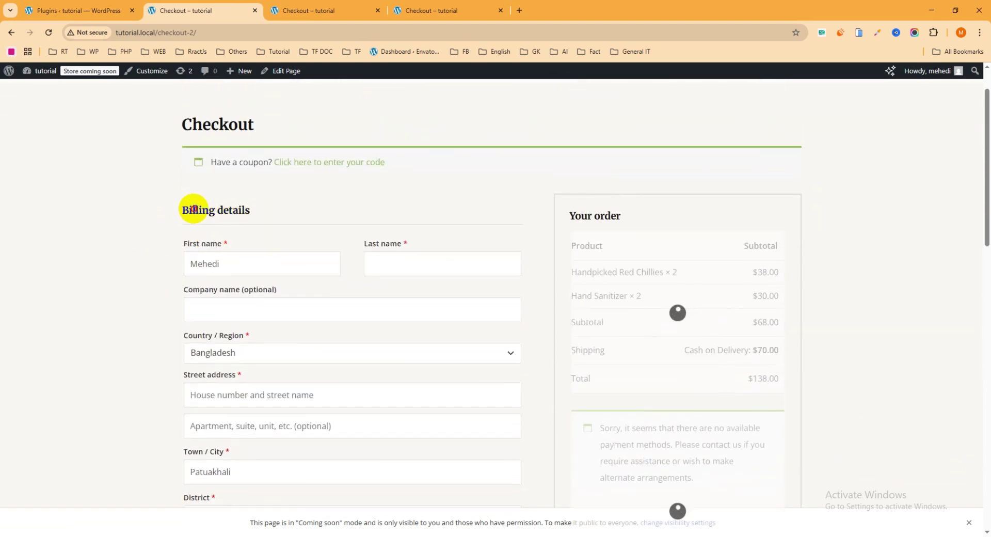
triple_click(193, 209)
scroll(272, 212, down, 9)
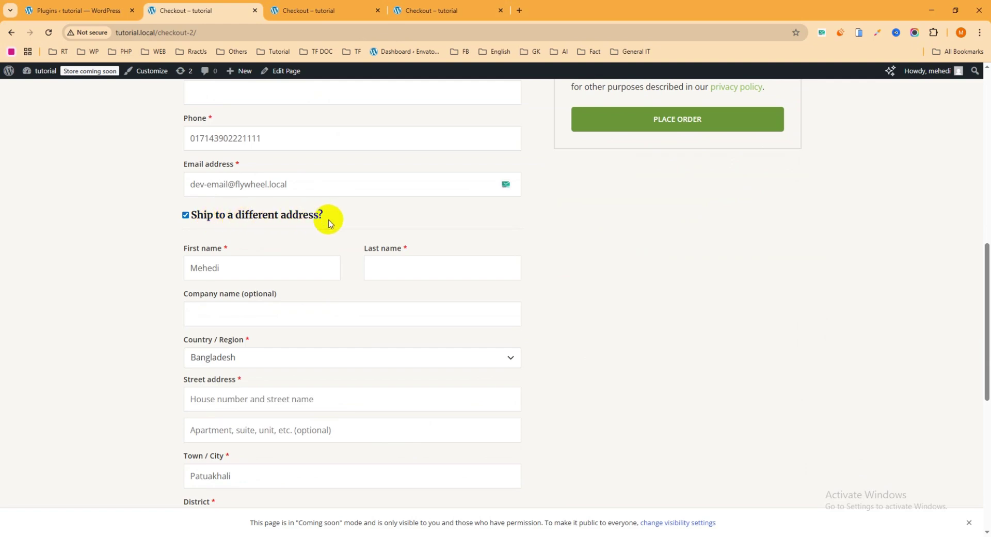
scroll(331, 223, down, 6)
scroll(505, 250, up, 13)
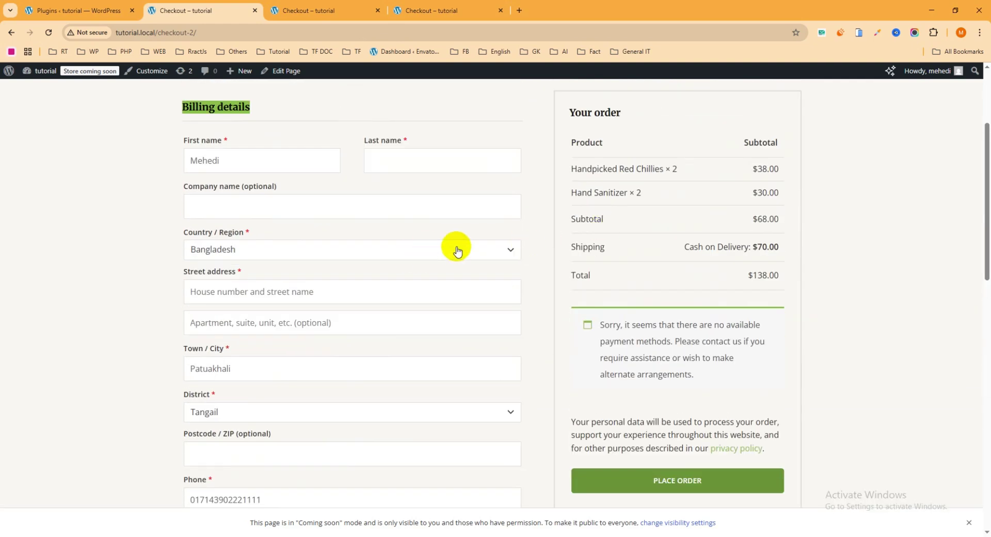
scroll(103, 253, up, 3)
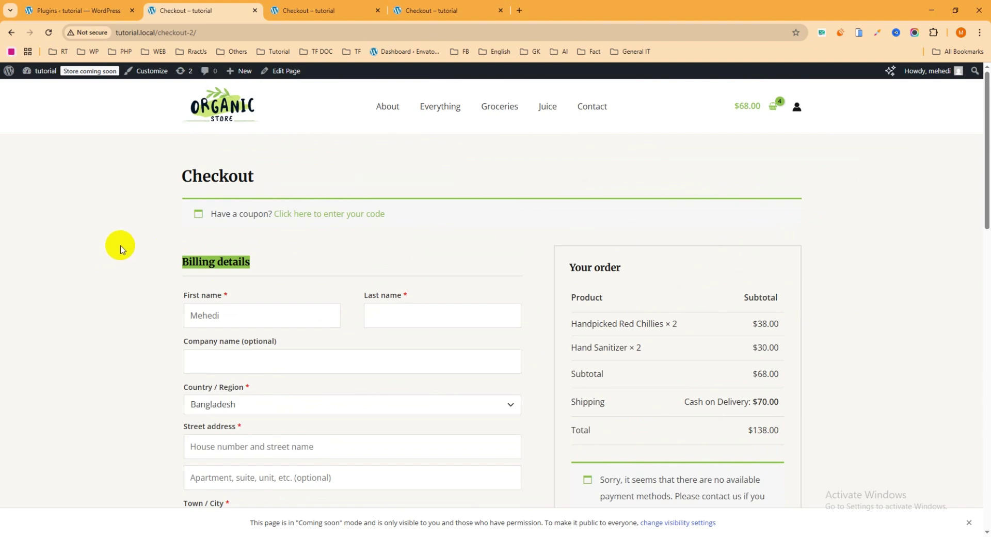
scroll(121, 249, down, 10)
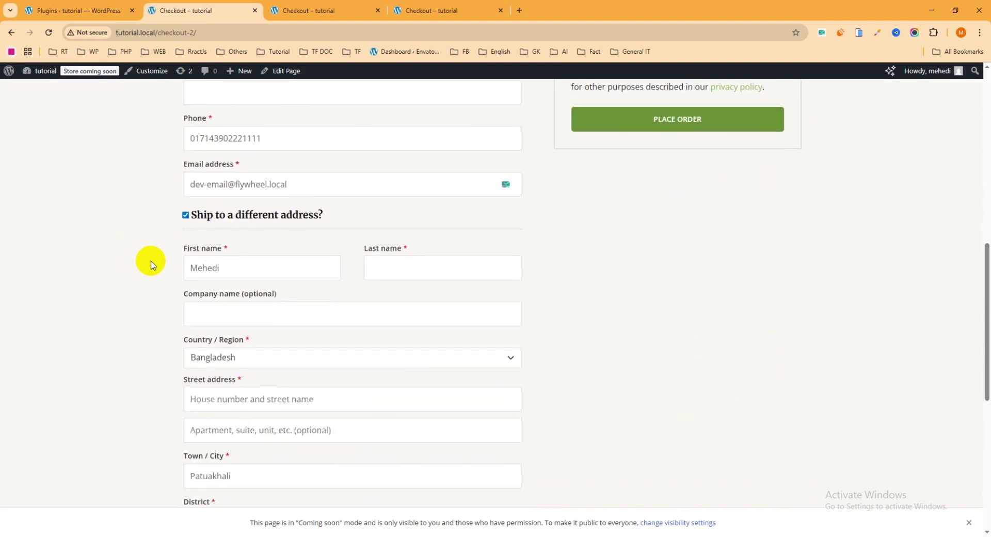
scroll(131, 266, down, 2)
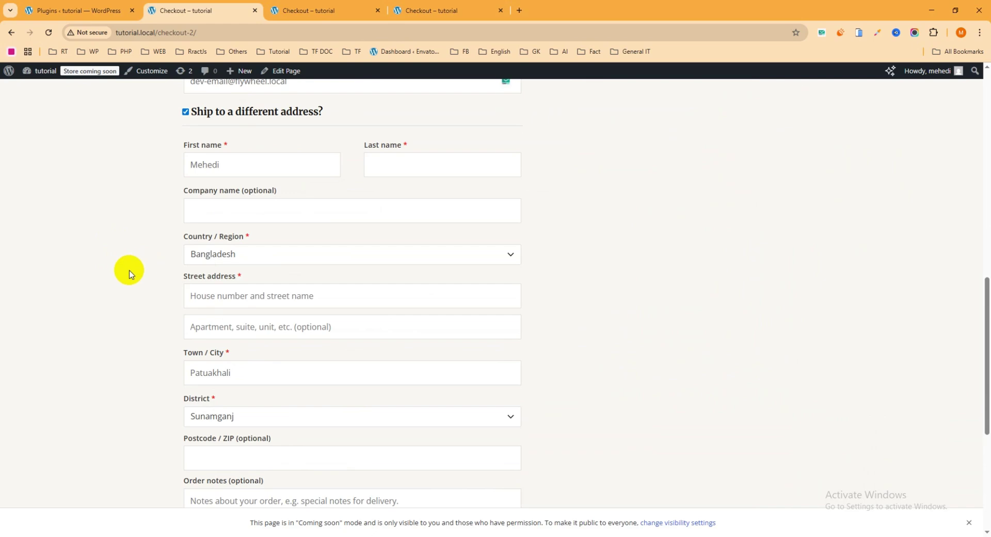
scroll(131, 260, up, 5)
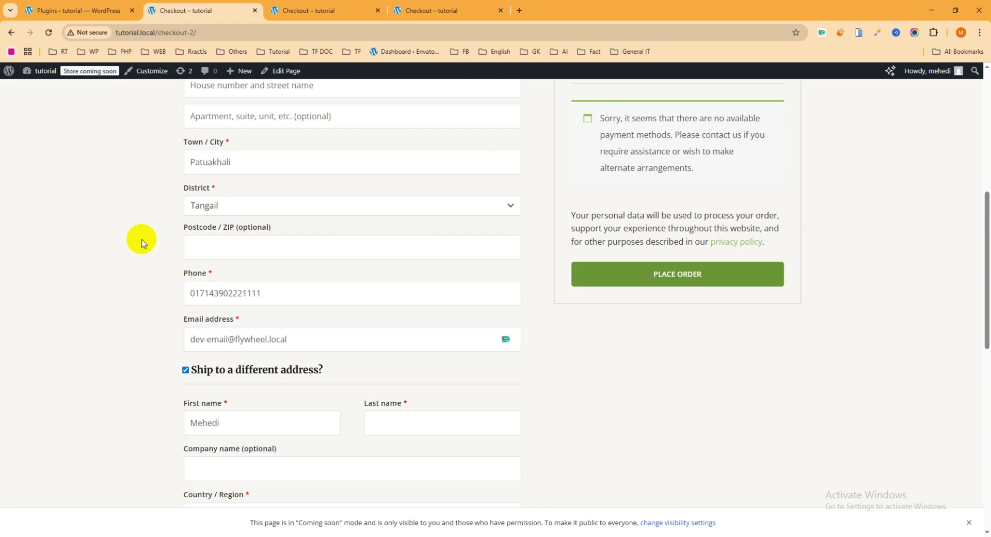
Search the plugin directory for 'shopbuilder' under Plugins > Add Plugin
click(72, 10)
mouse_move(39, 339)
scroll(38, 339, down, 1)
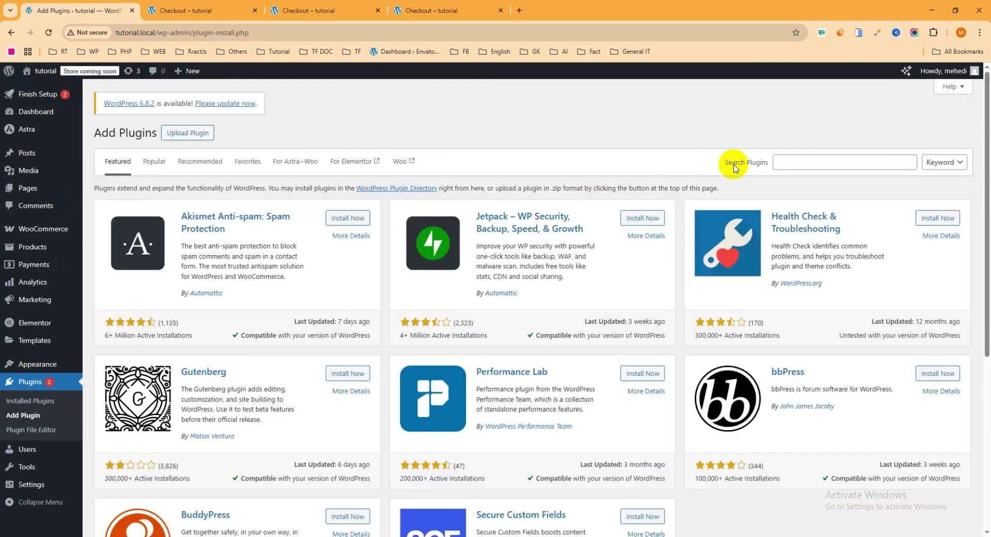
click(798, 164)
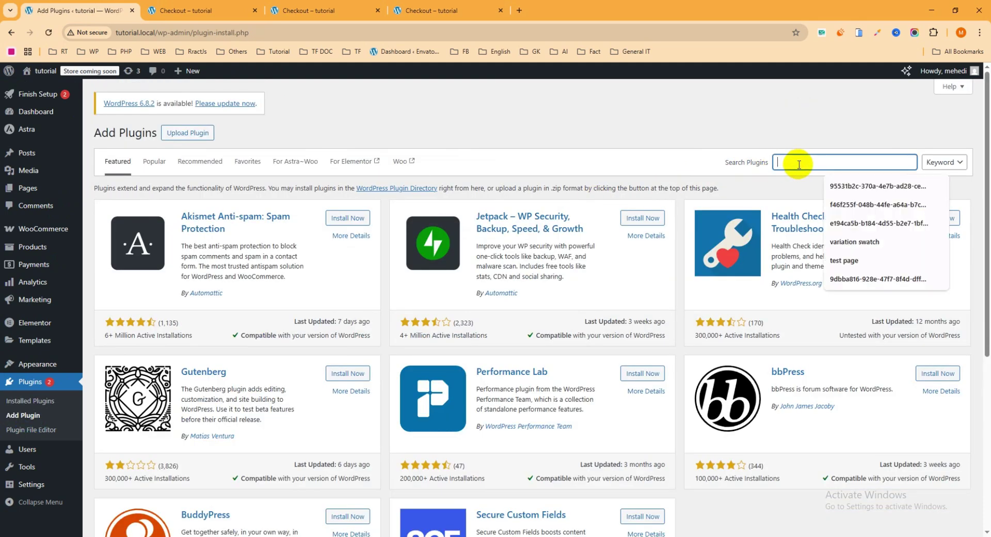
text(shopbuilder)
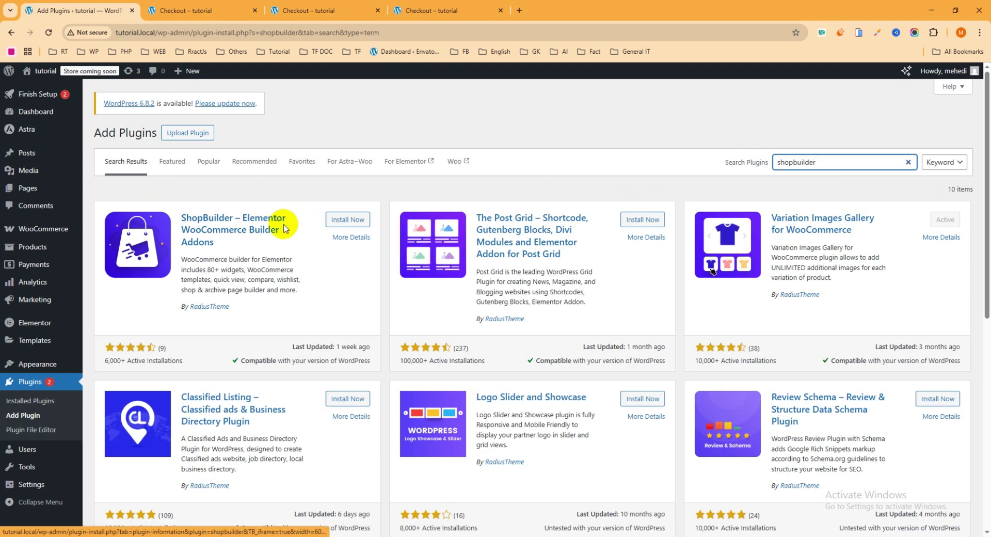
Install and activate ShopBuilder – Elementor WooCommerce Builder Addons, then bring up its ShopBuilder menu
click(350, 220)
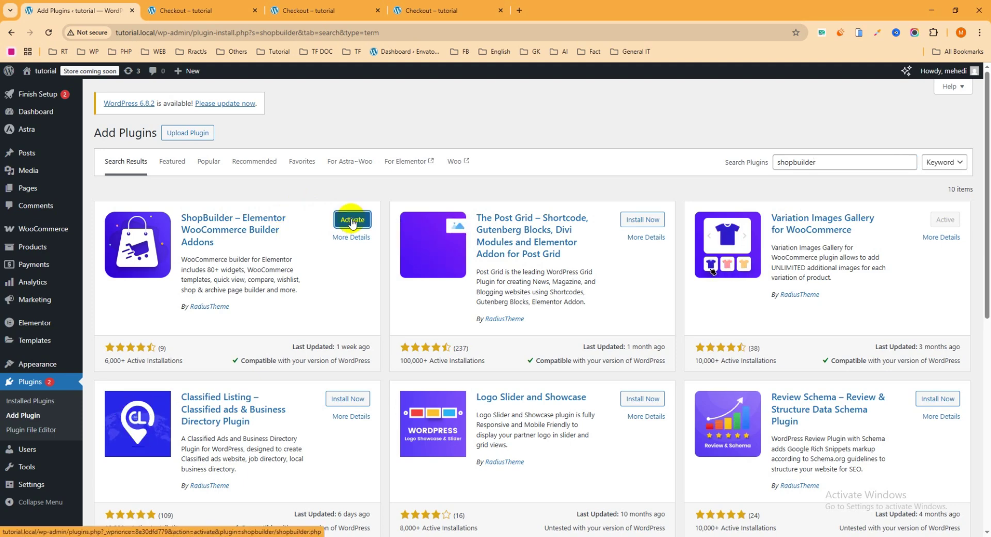
click(352, 220)
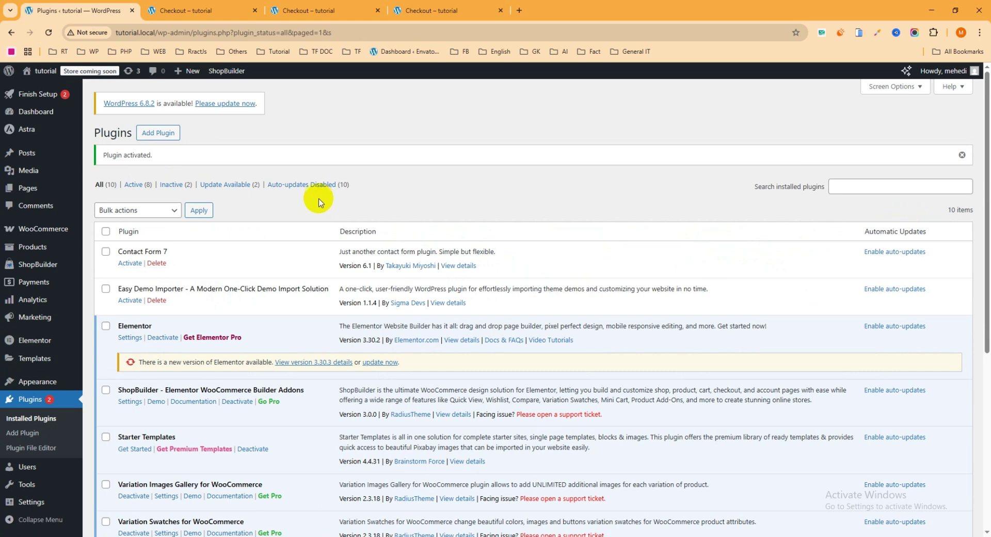
click(47, 270)
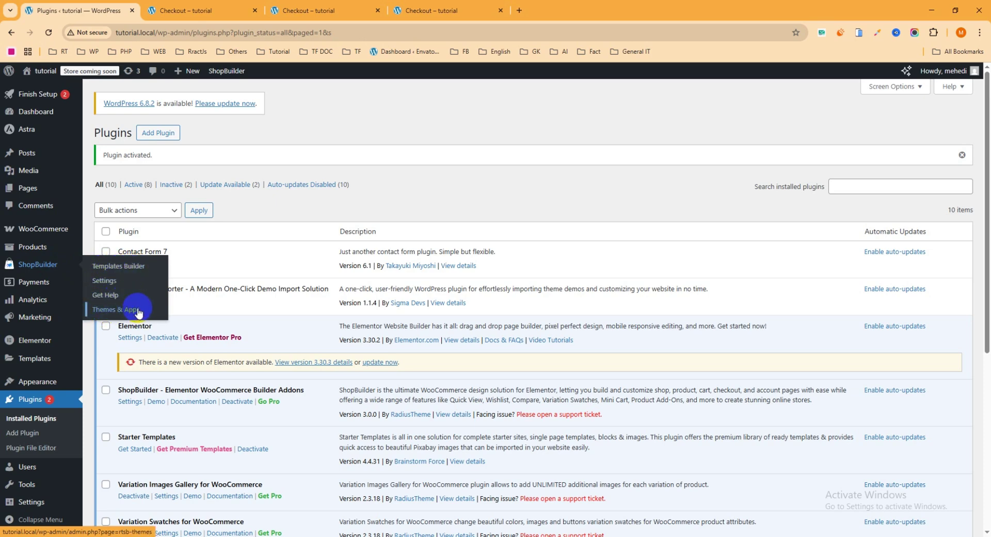
Check the store's checkout page, then open ShopBuilder > Templates Builder in admin
click(200, 11)
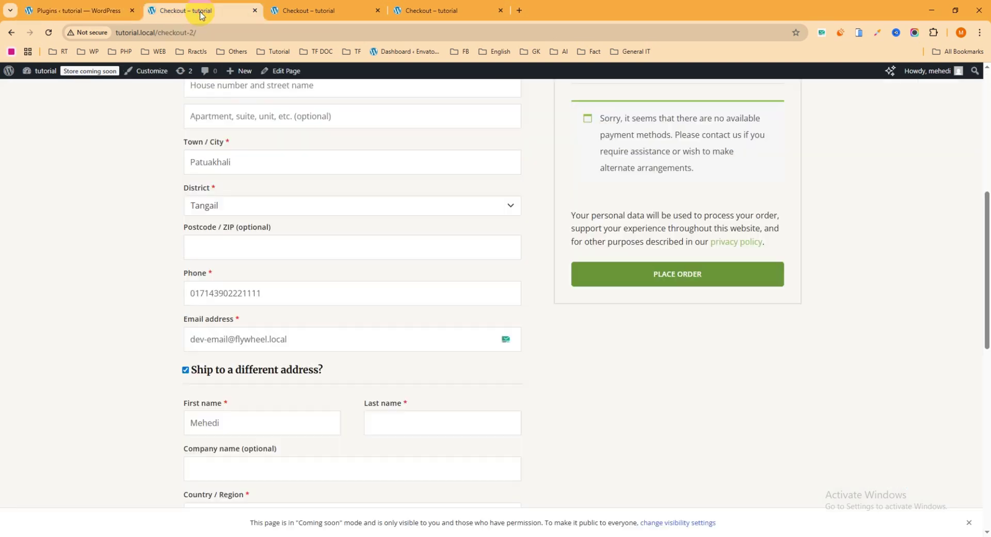
scroll(148, 204, up, 6)
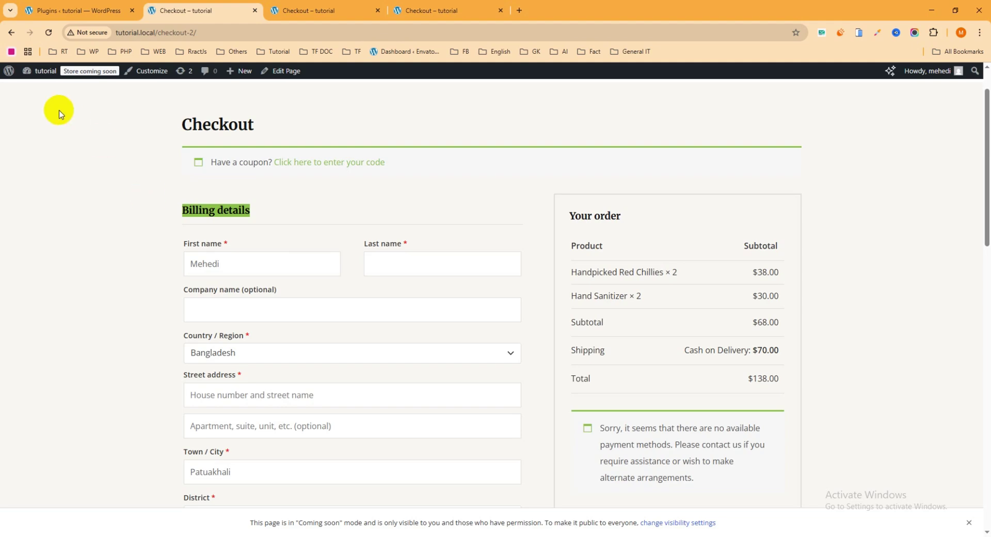
click(70, 10)
mouse_move(44, 264)
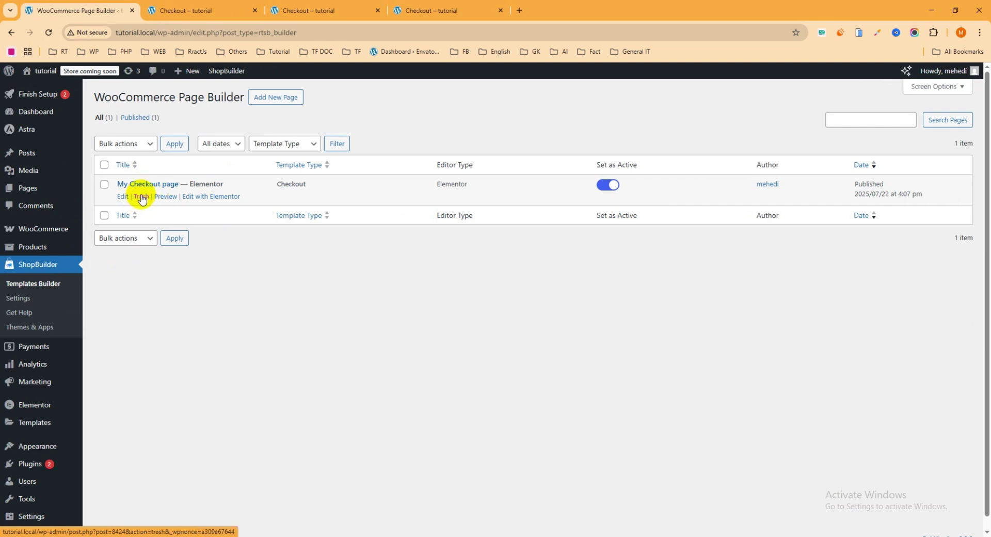
Trash the old My Checkout page template and start a new one named My Checkout Page
click(140, 197)
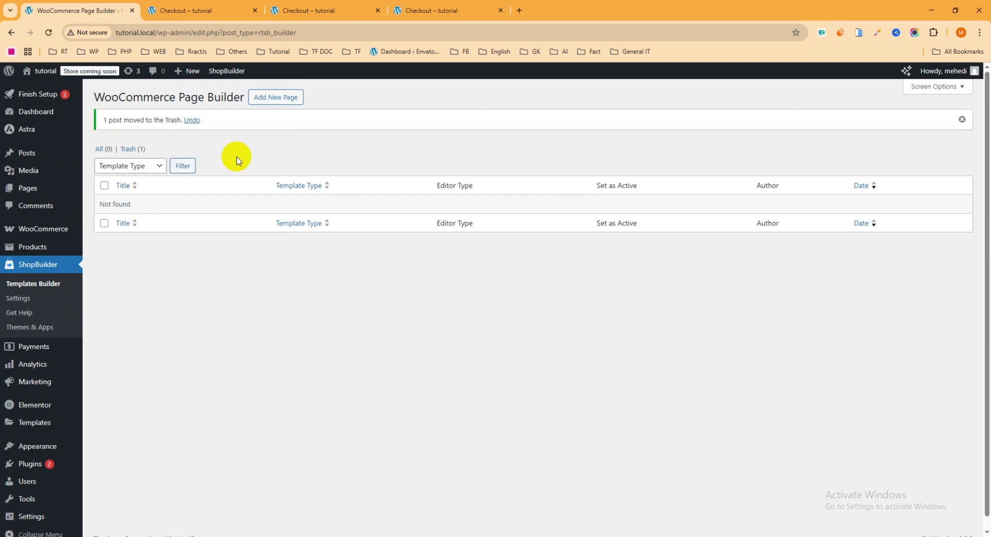
click(275, 100)
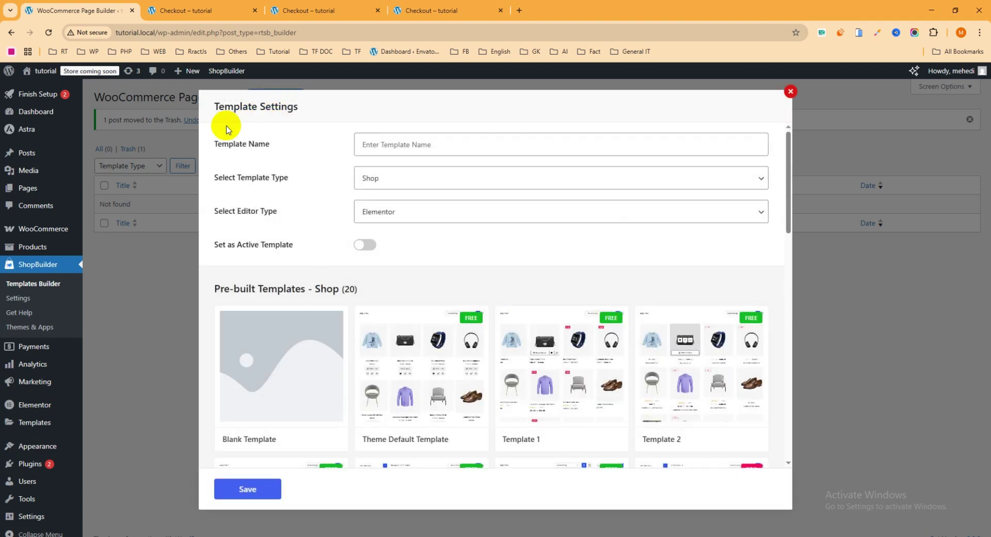
click(385, 144)
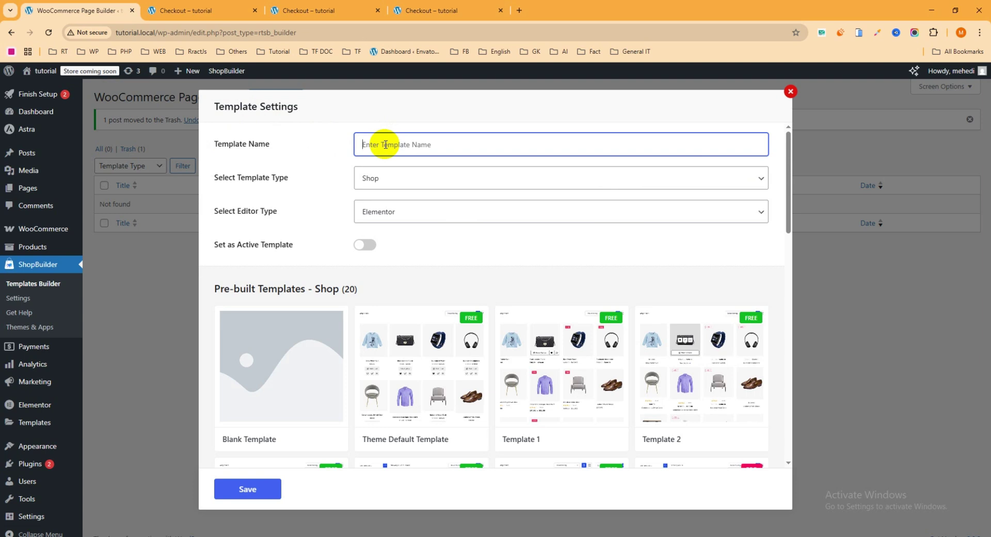
text(My Checkout Page)
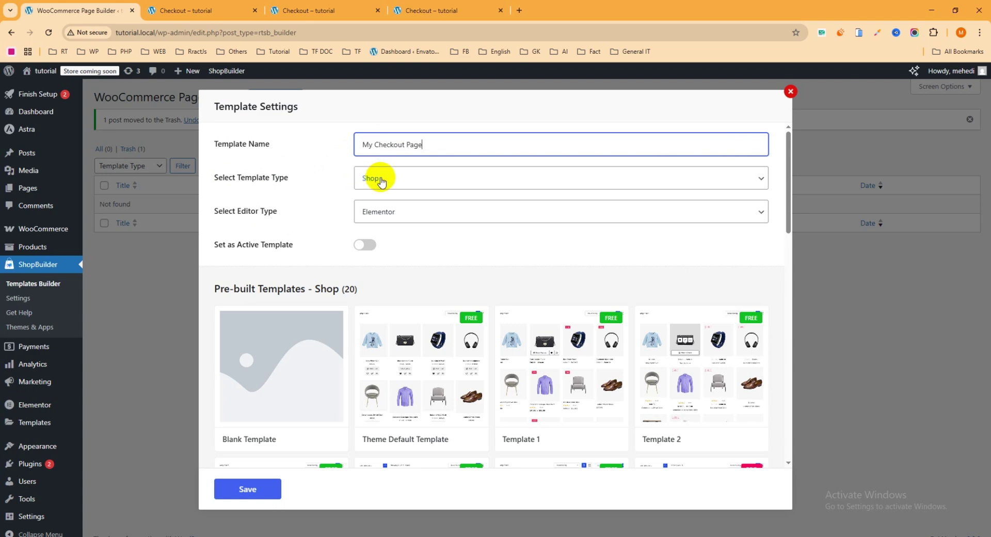
Set the new template's type to Checkout with Elementor and mark it as the active template
click(388, 179)
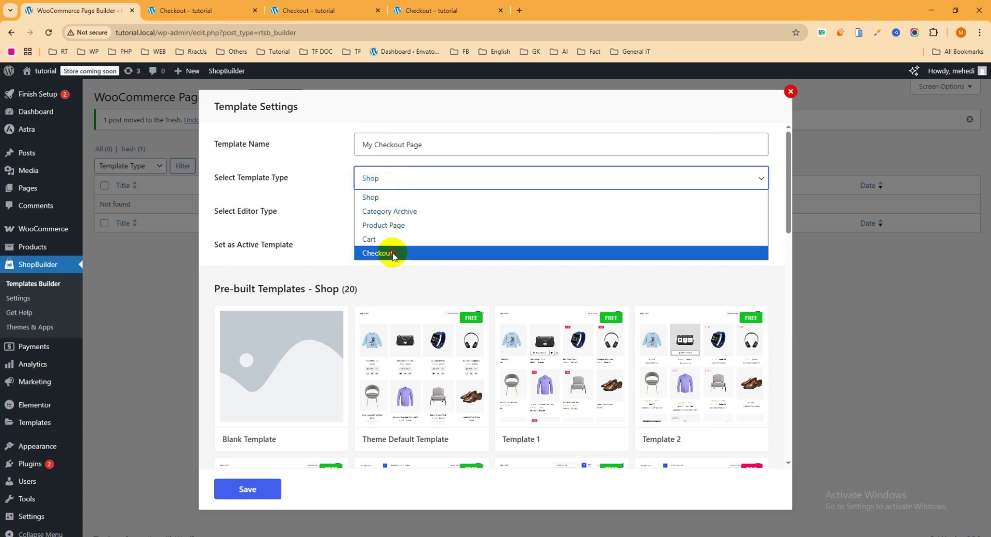
click(379, 253)
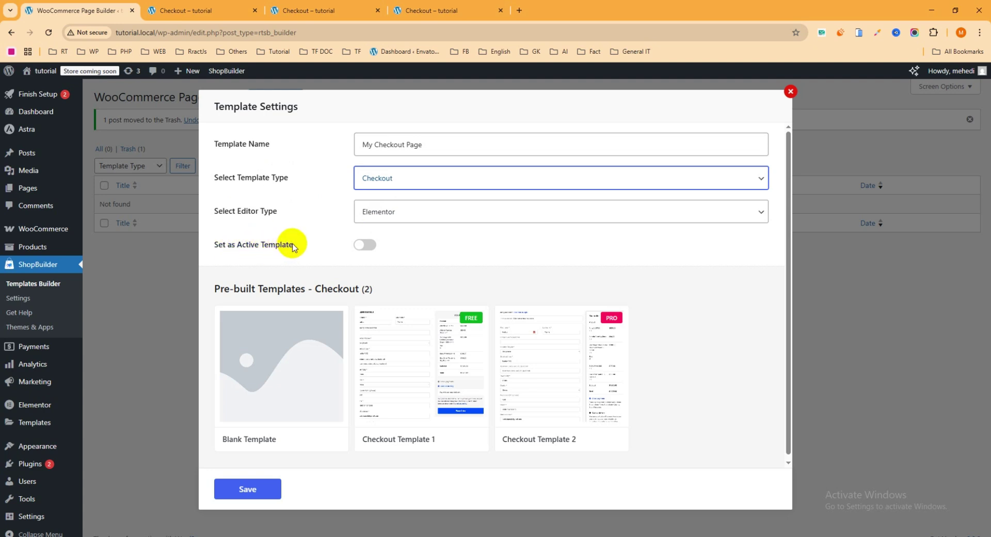
click(371, 247)
scroll(374, 249, down, 1)
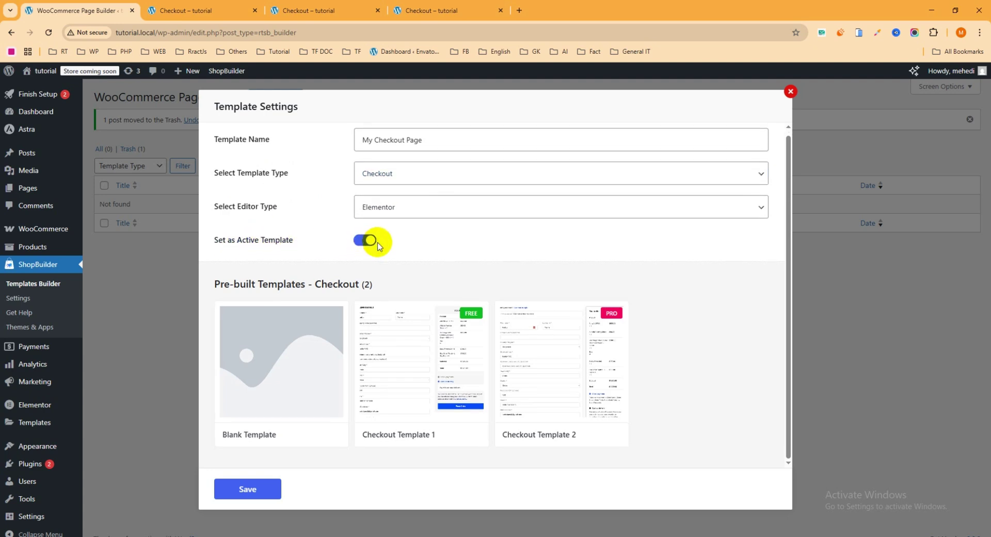
mouse_move(265, 426)
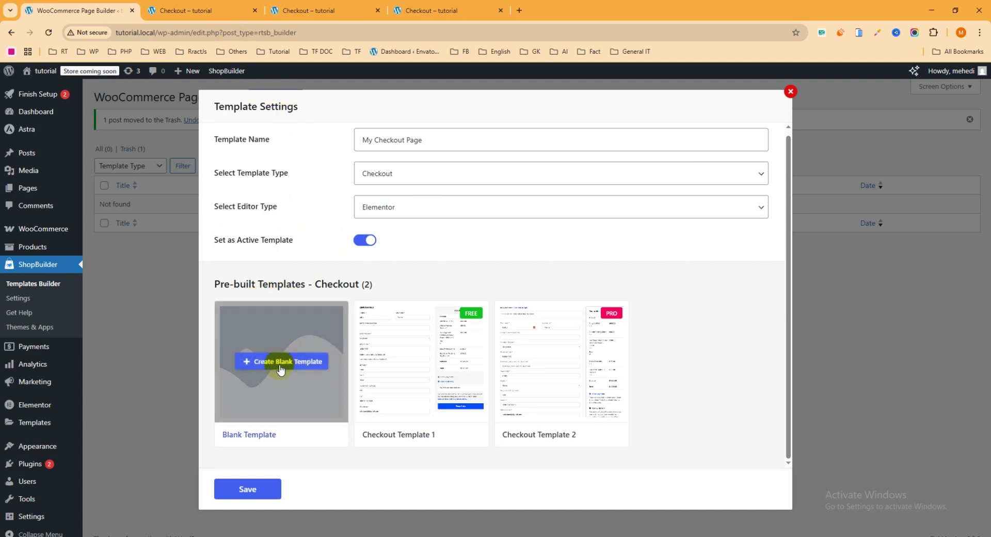
Create the blank template and place the Billing Form widget on the Elementor canvas
mouse_move(387, 348)
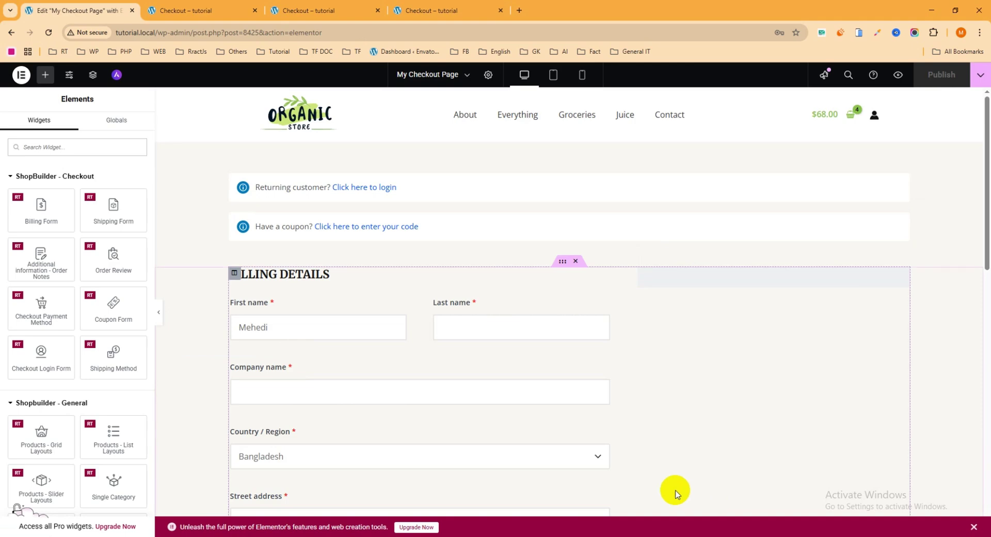
scroll(436, 272, down, 10)
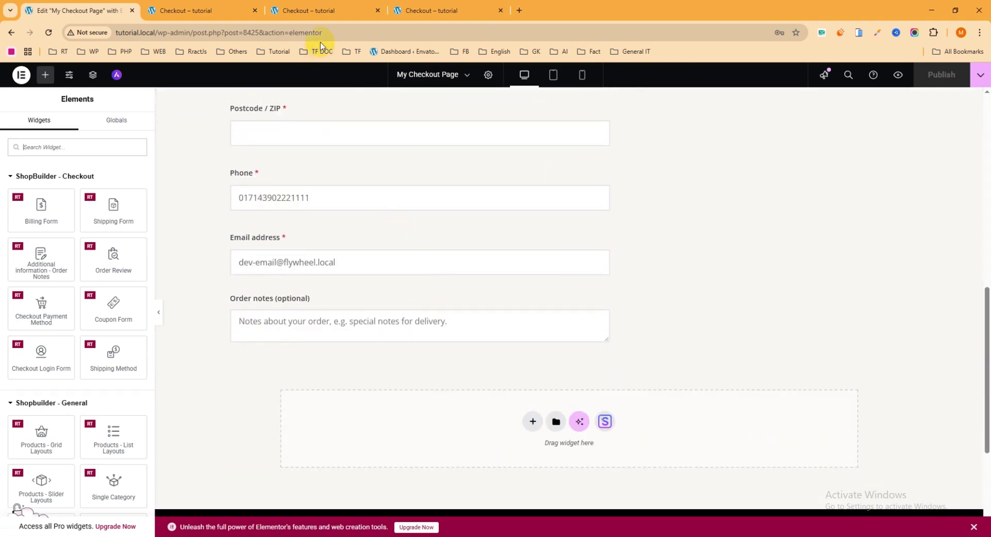
Review the reloaded live checkout's new billing form and Place Order section
click(303, 15)
scroll(263, 155, up, 5)
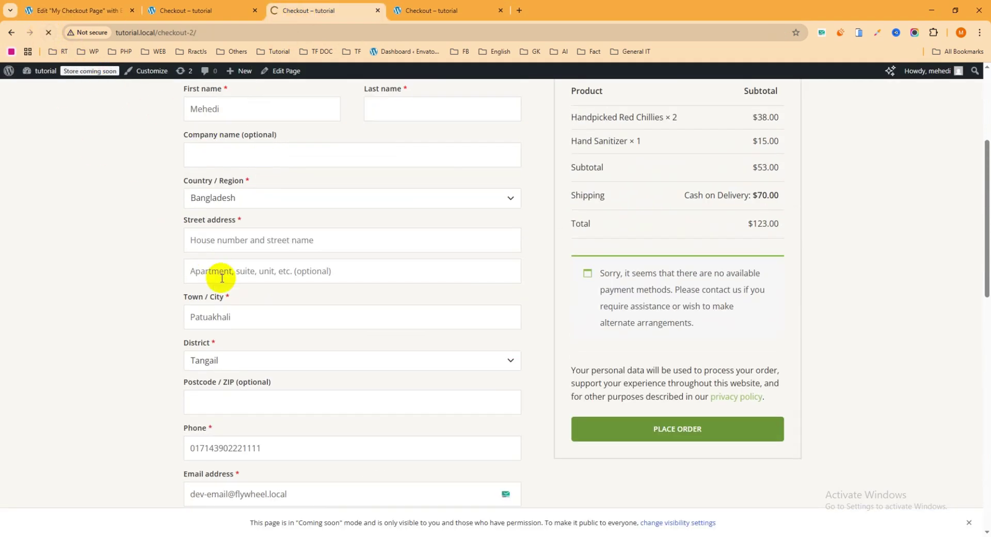
scroll(217, 278, down, 7)
scroll(173, 287, down, 2)
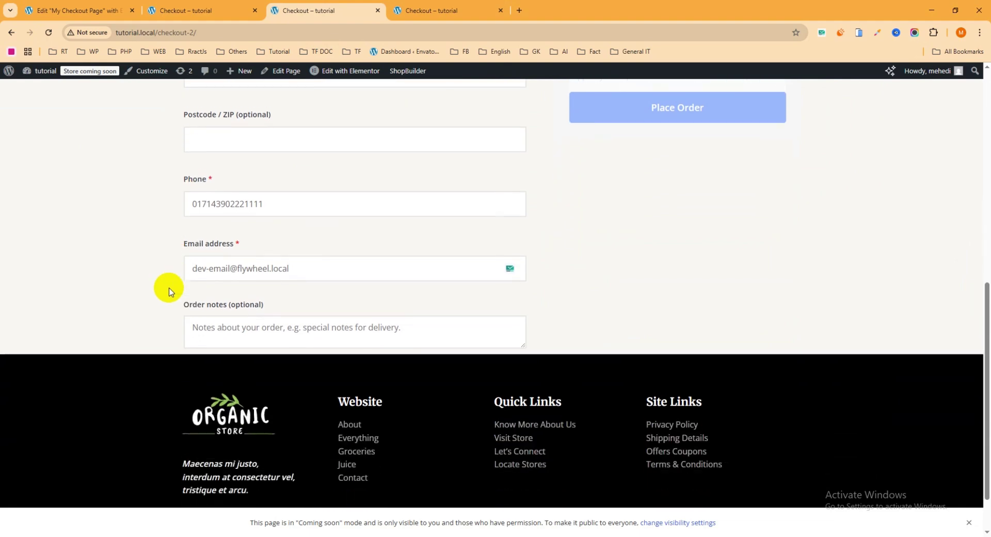
scroll(166, 288, up, 2)
scroll(138, 227, up, 7)
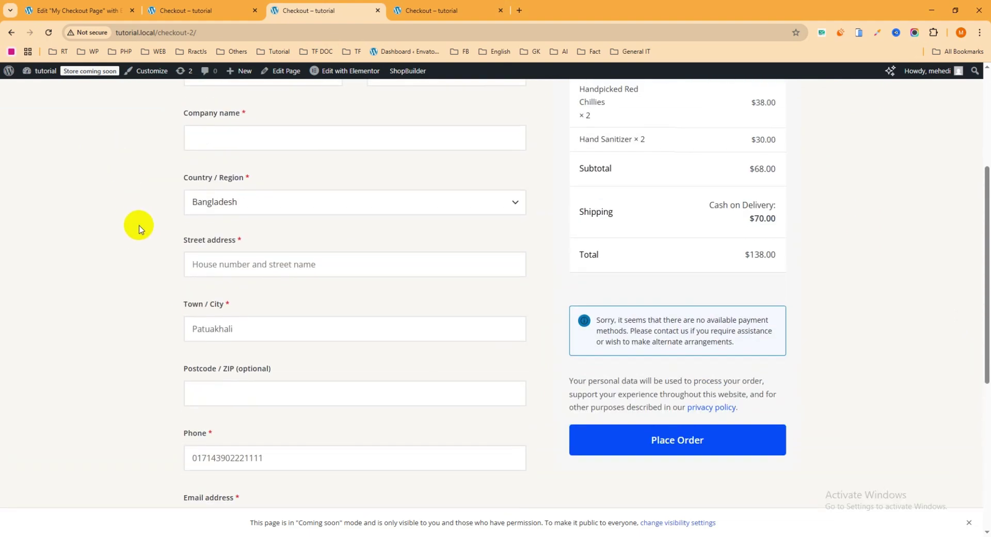
scroll(212, 236, down, 7)
scroll(283, 319, down, 1)
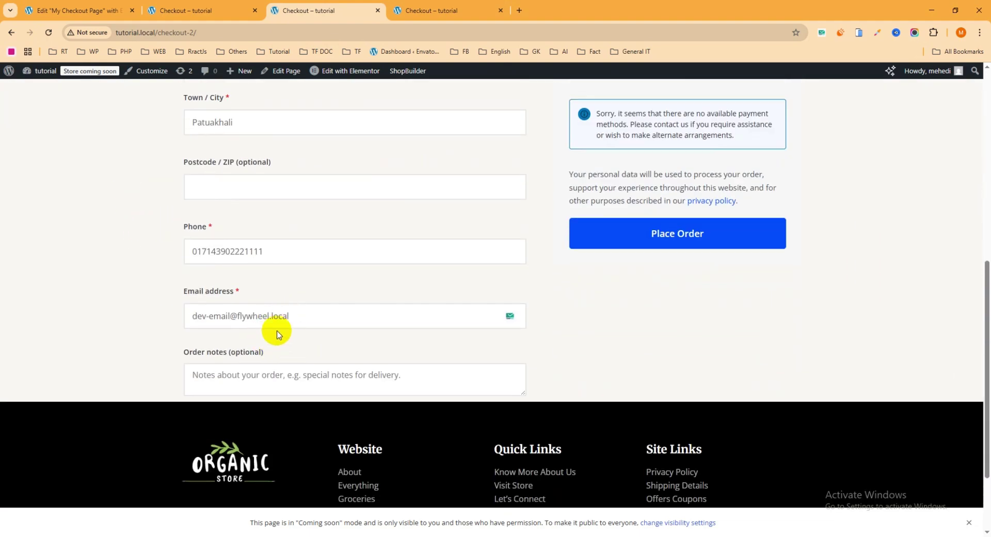
scroll(327, 350, up, 5)
scroll(327, 347, down, 7)
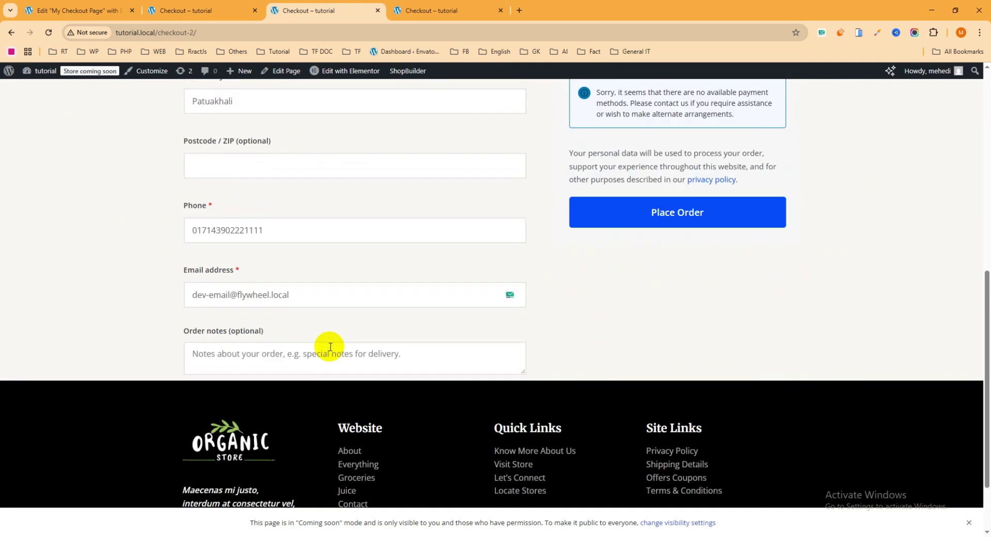
scroll(364, 289, up, 4)
scroll(365, 297, up, 3)
scroll(364, 304, down, 5)
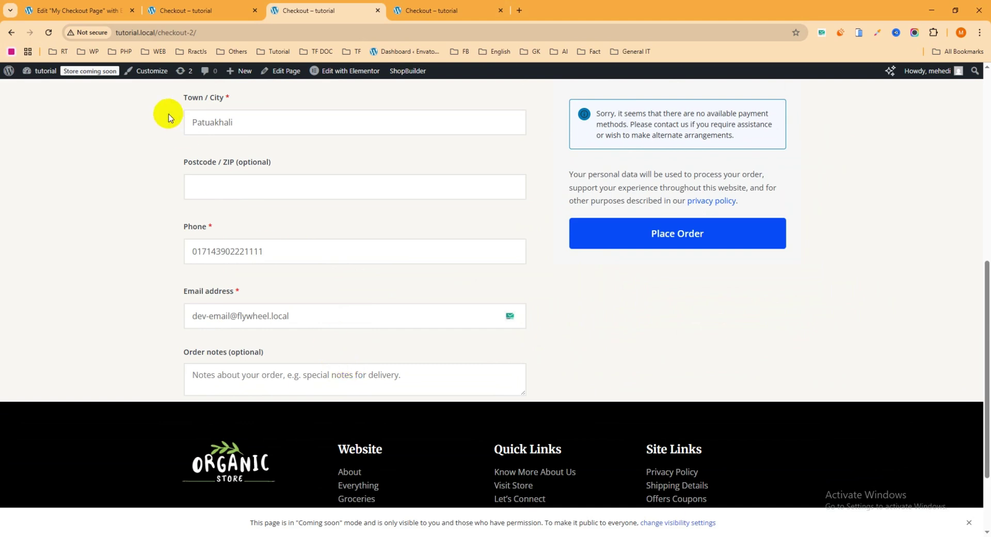
Drag the Shipping Form widget below the Billing Form in Elementor and publish the template
click(77, 11)
scroll(412, 237, down, 1)
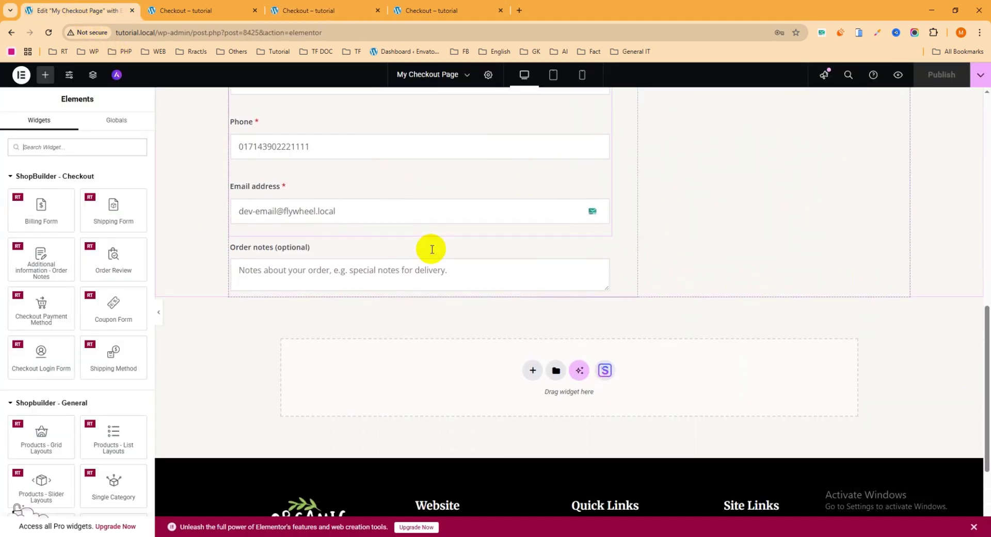
scroll(548, 281, up, 4)
scroll(548, 282, up, 7)
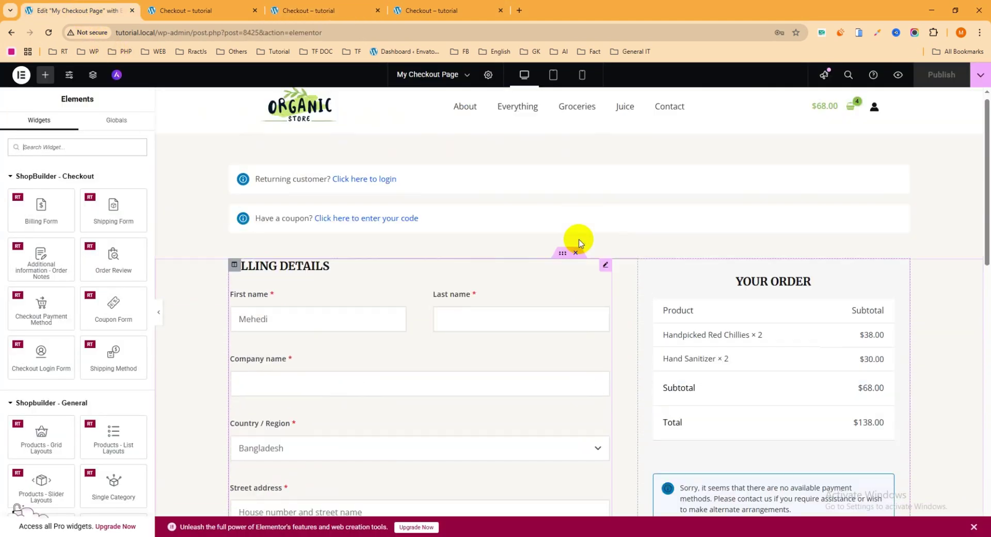
click(38, 79)
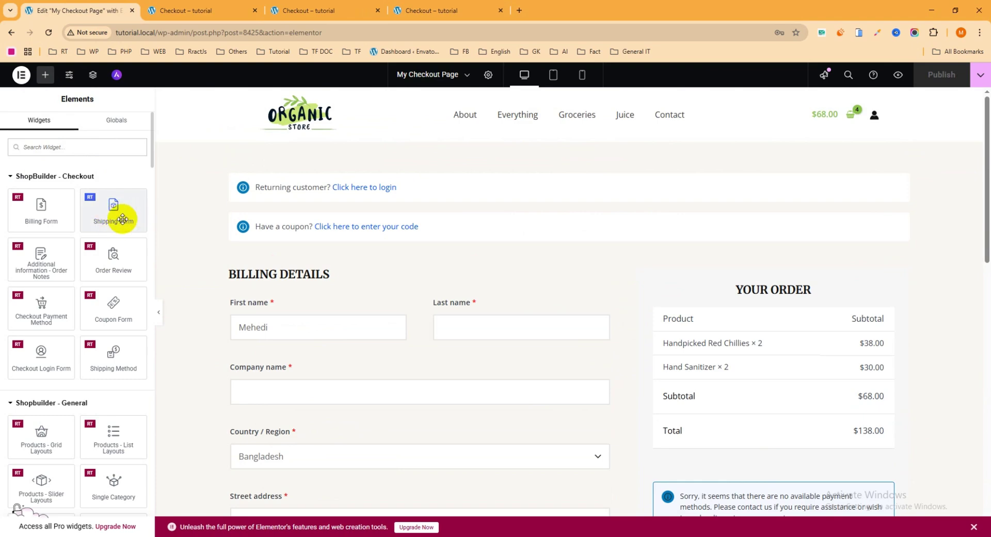
scroll(418, 197, down, 3)
scroll(416, 203, down, 5)
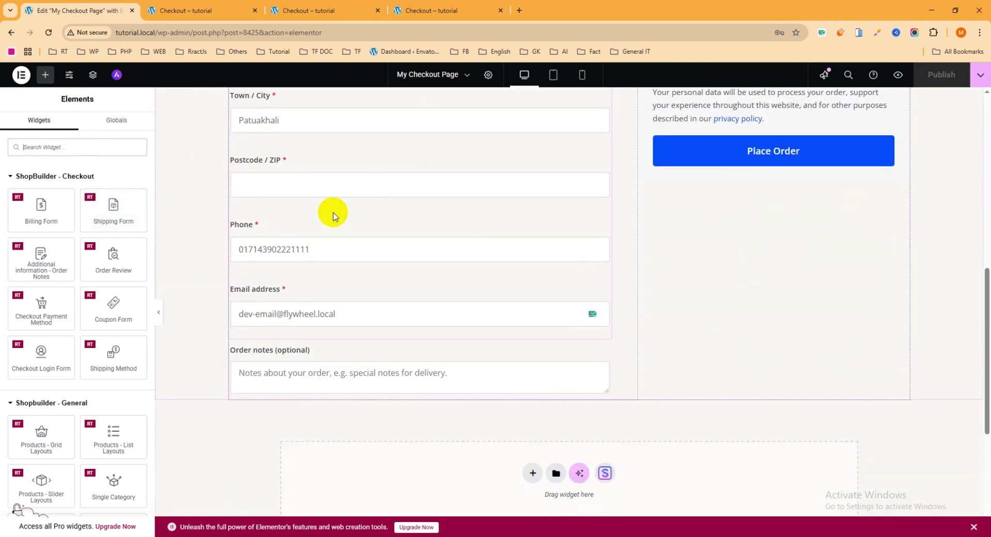
drag(110, 210, 345, 354)
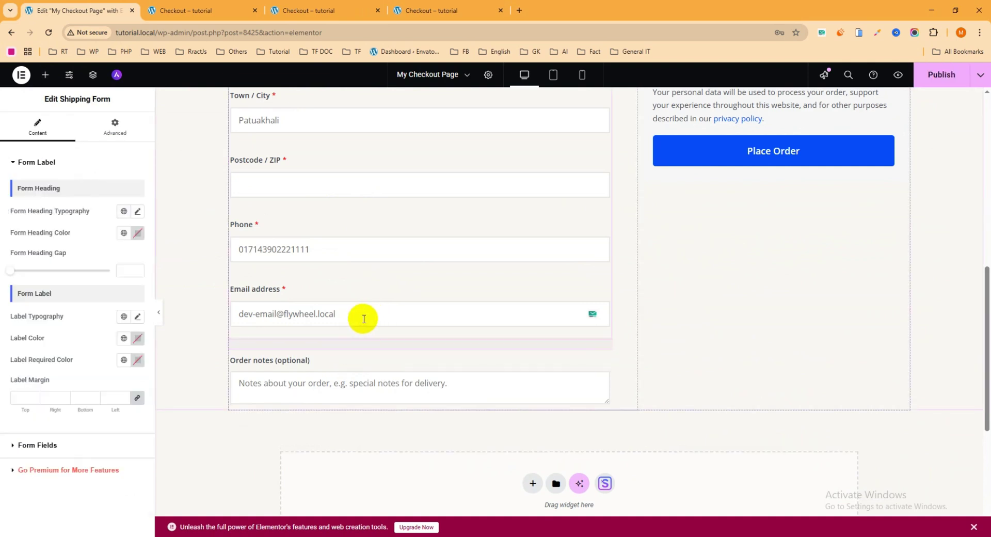
click(940, 76)
Reload the live checkout and scroll to the new 'Ship to a different address?' fields
click(321, 13)
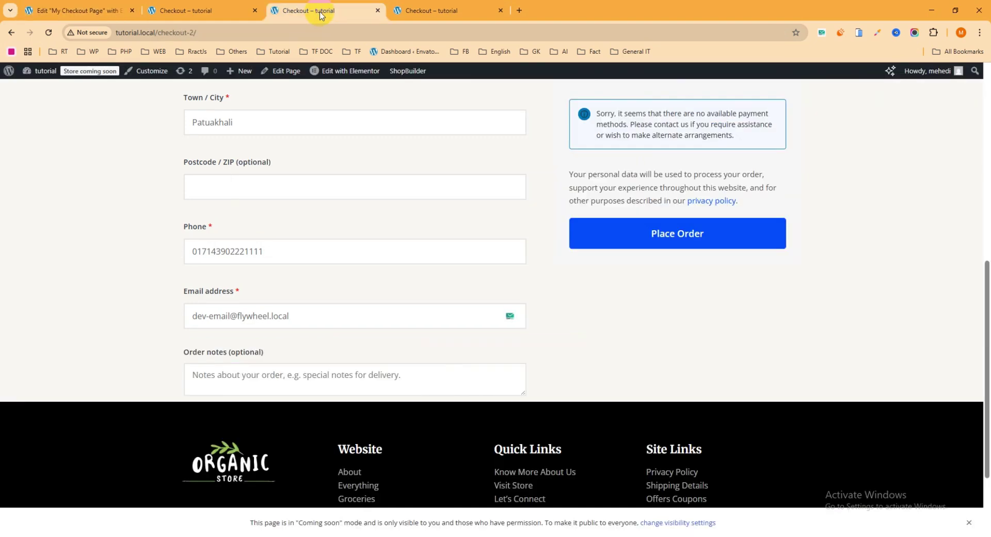
click(47, 33)
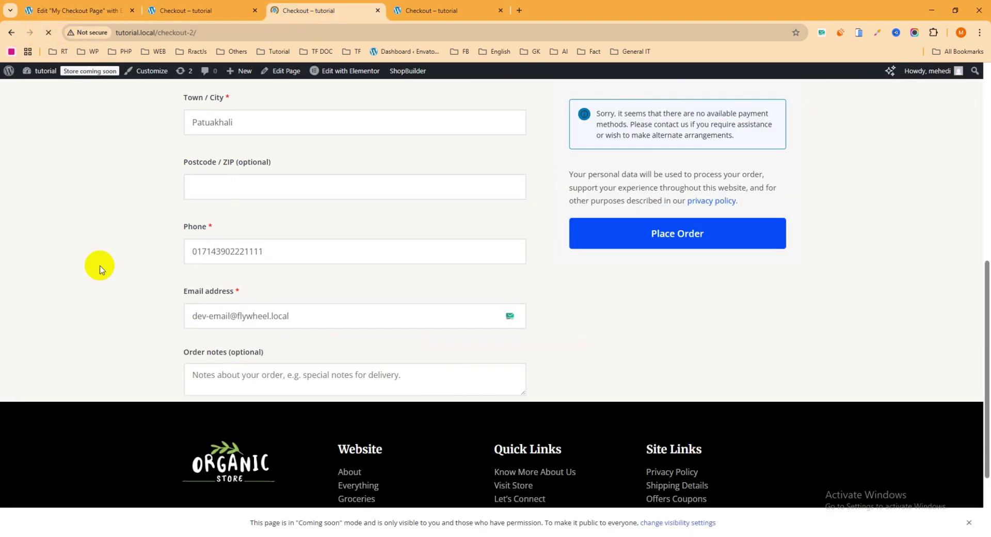
scroll(99, 265, down, 4)
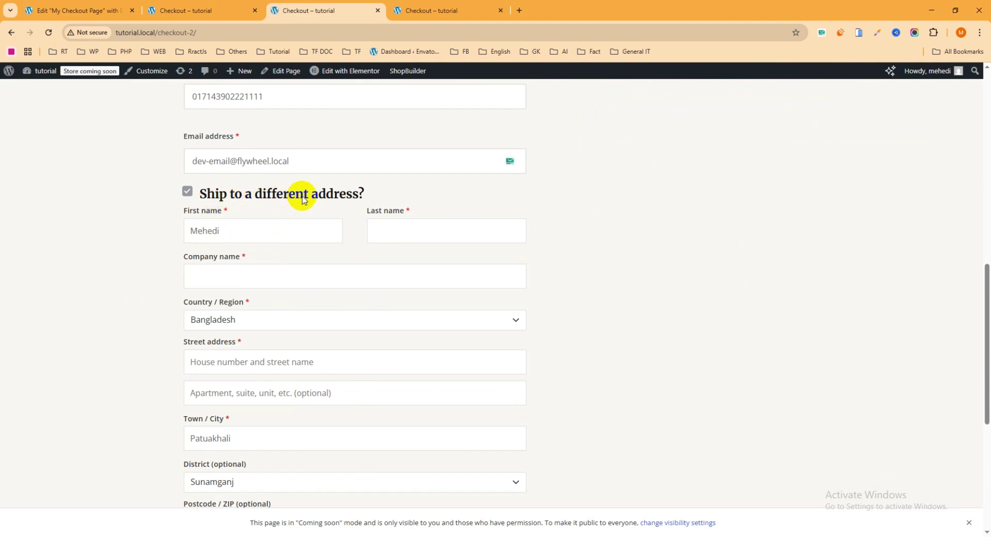
scroll(332, 258, down, 5)
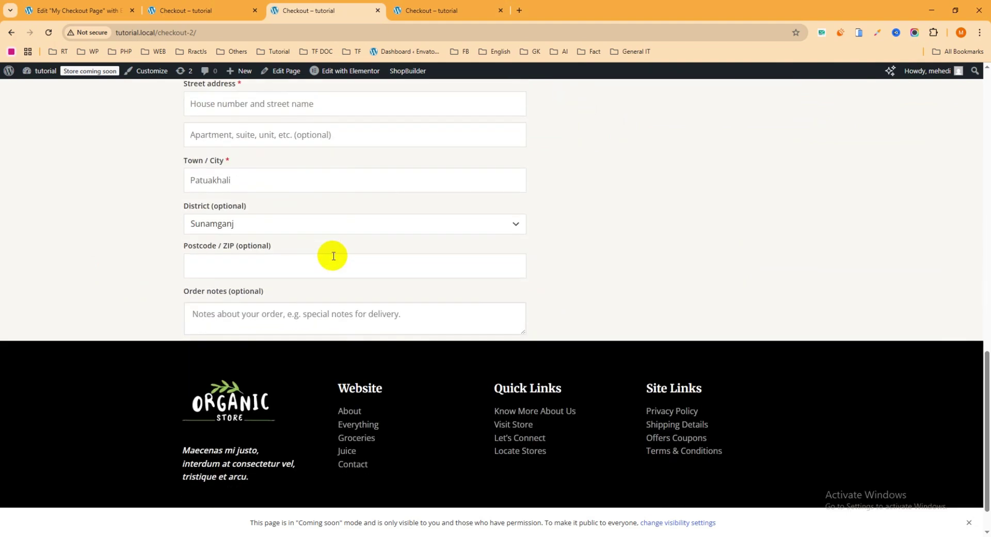
scroll(332, 258, up, 4)
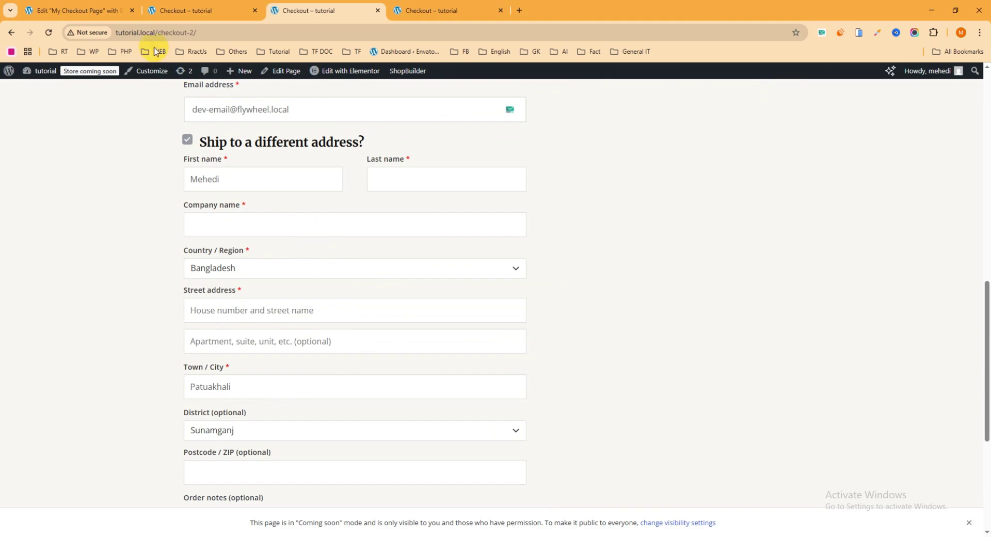
Delete the Shipping Form widget from the My Checkout Page template
click(95, 11)
scroll(408, 289, down, 2)
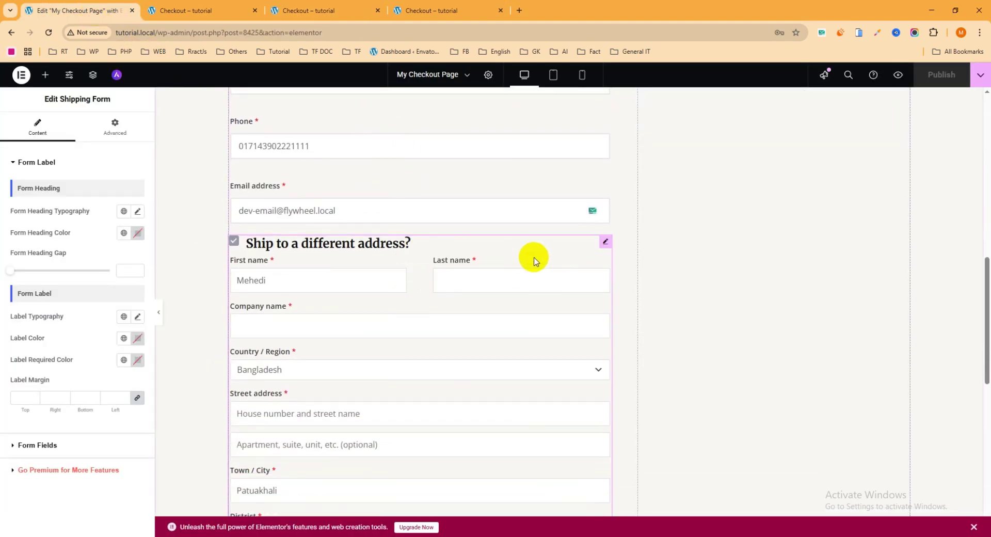
right_click(605, 243)
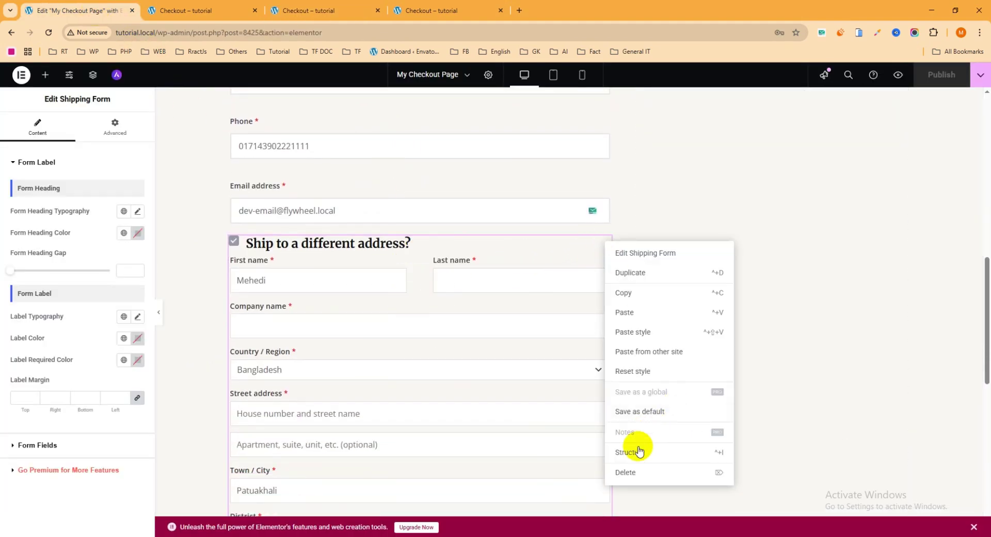
click(631, 473)
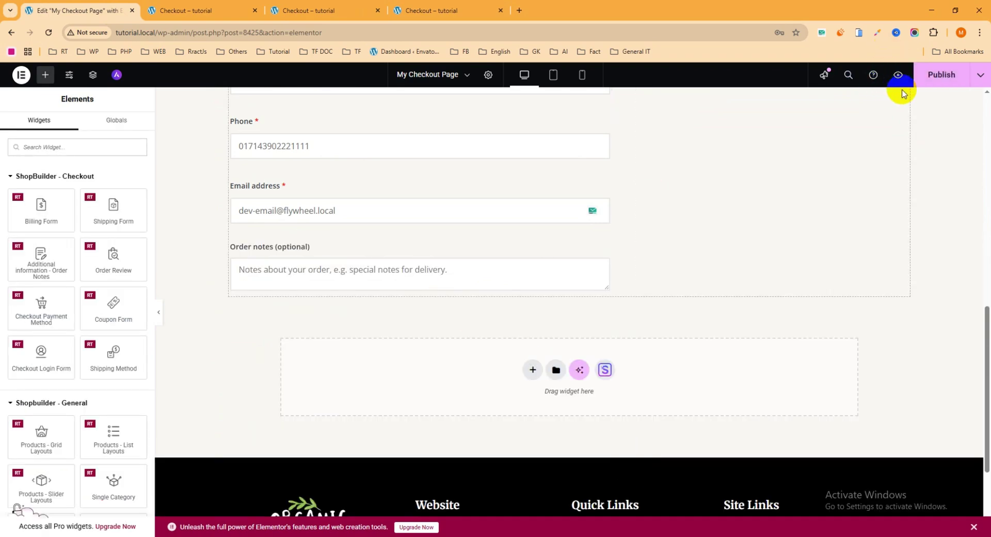
Reload the live checkout page to confirm the shipping form is gone, then return to the editor
click(320, 11)
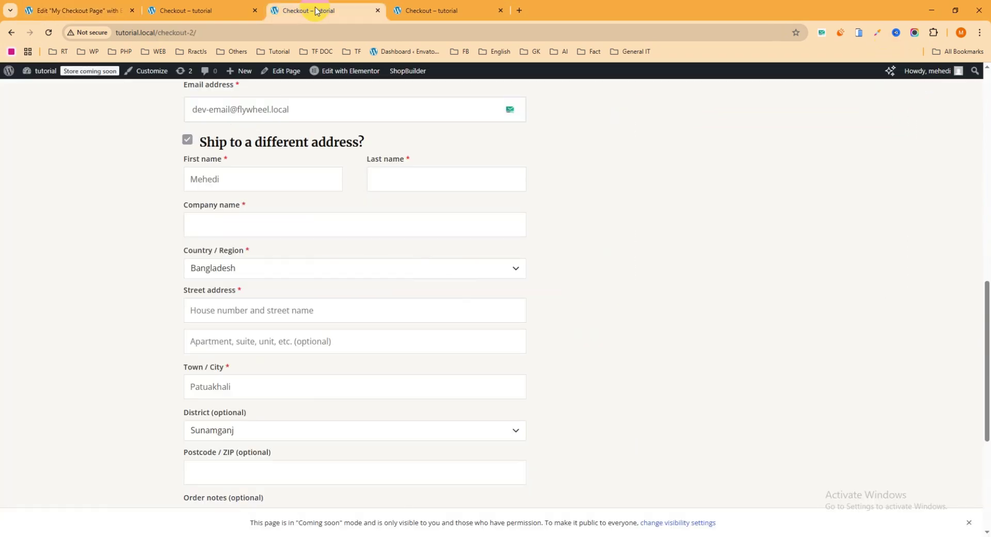
click(47, 32)
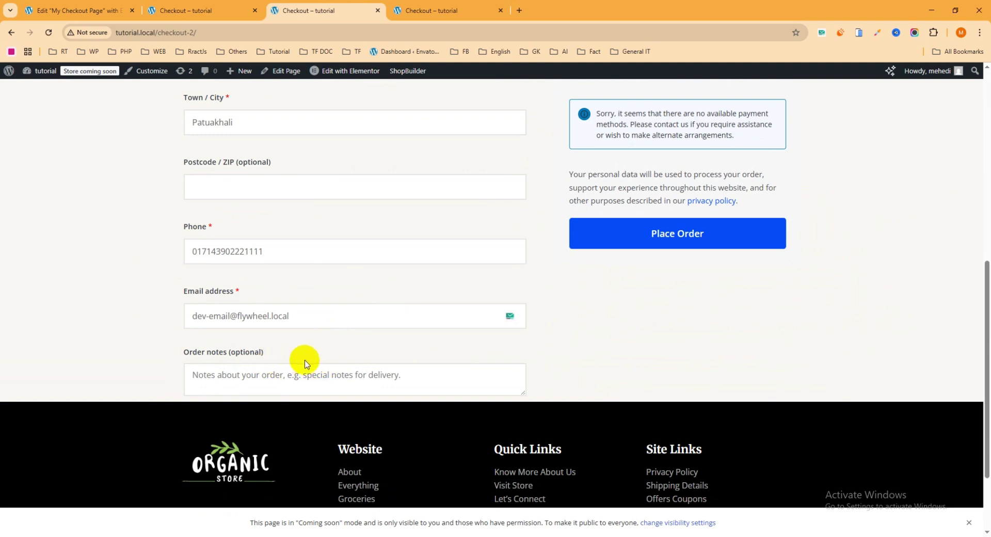
click(87, 11)
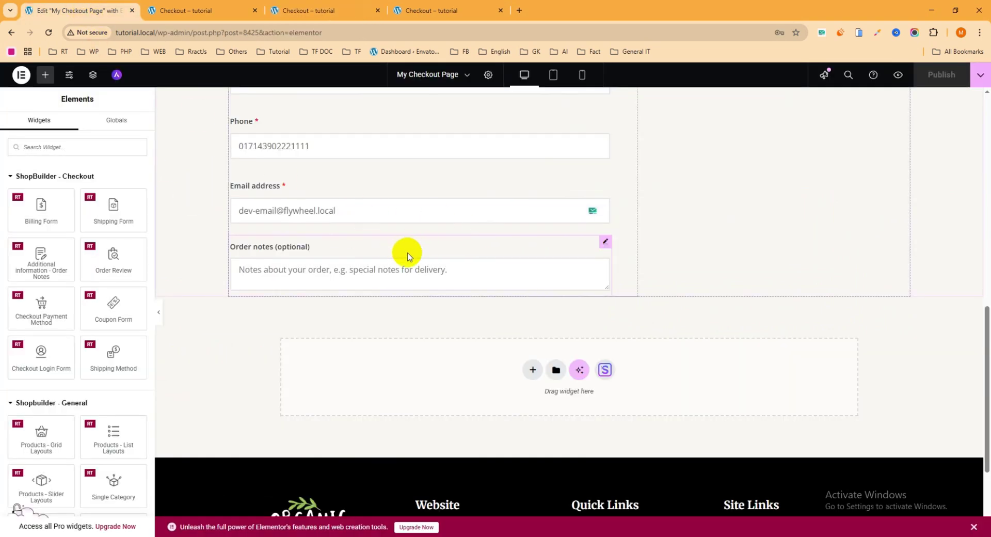
Delete the Order notes section from the My Checkout Page template
right_click(601, 242)
click(628, 469)
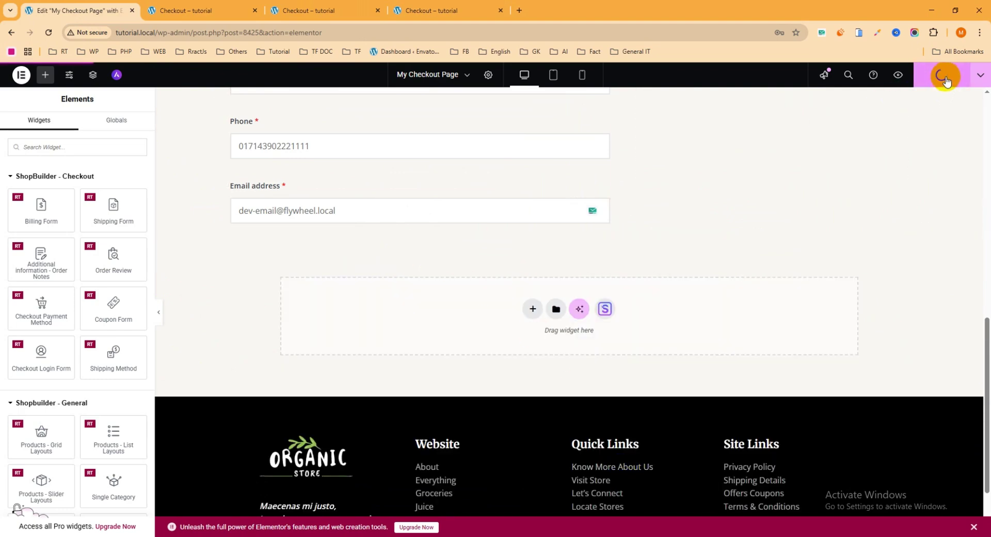
click(309, 9)
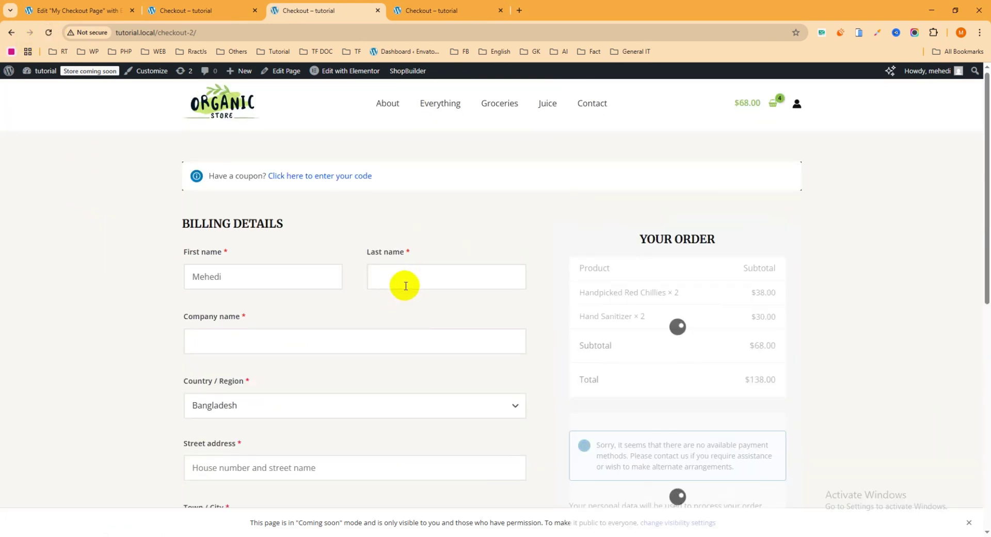
Review the billing fields on the live checkout page, then go back to the Elementor editor
scroll(404, 283, down, 4)
scroll(404, 288, down, 3)
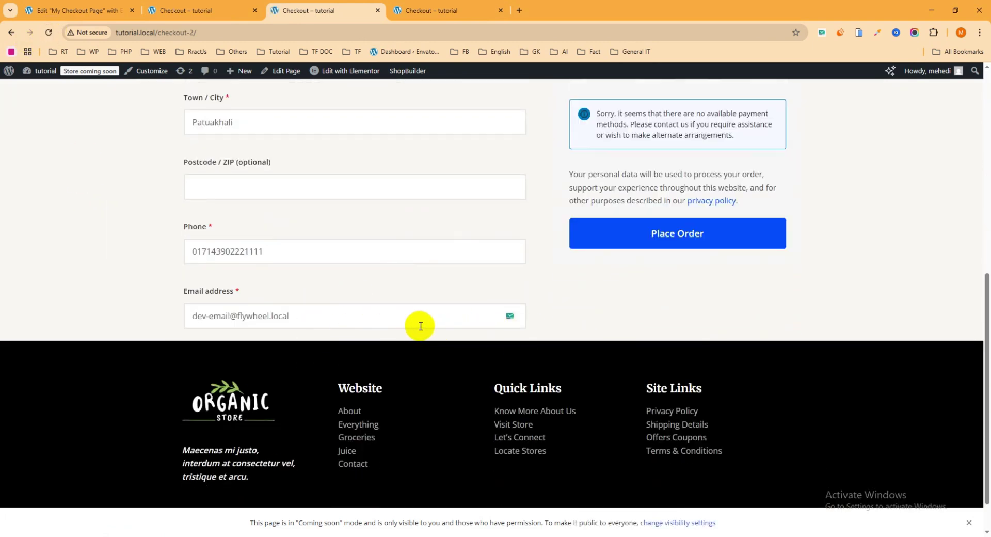
scroll(406, 326, up, 2)
scroll(400, 285, down, 1)
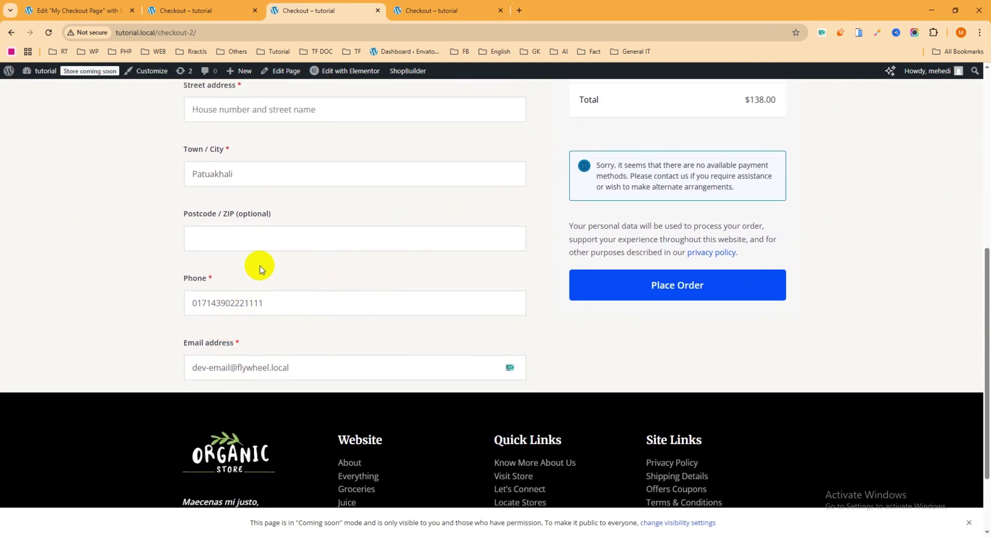
scroll(253, 232, up, 2)
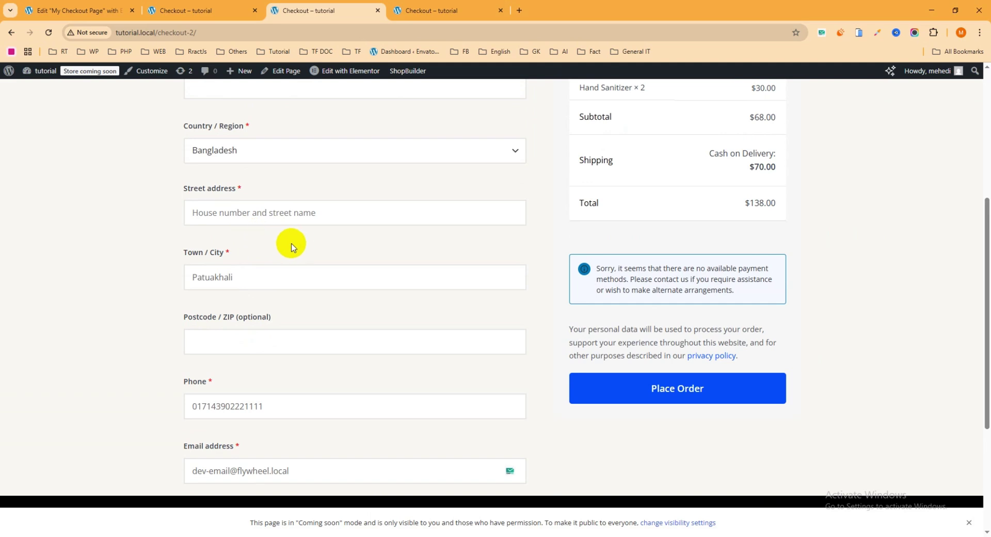
scroll(289, 246, up, 2)
scroll(283, 194, up, 1)
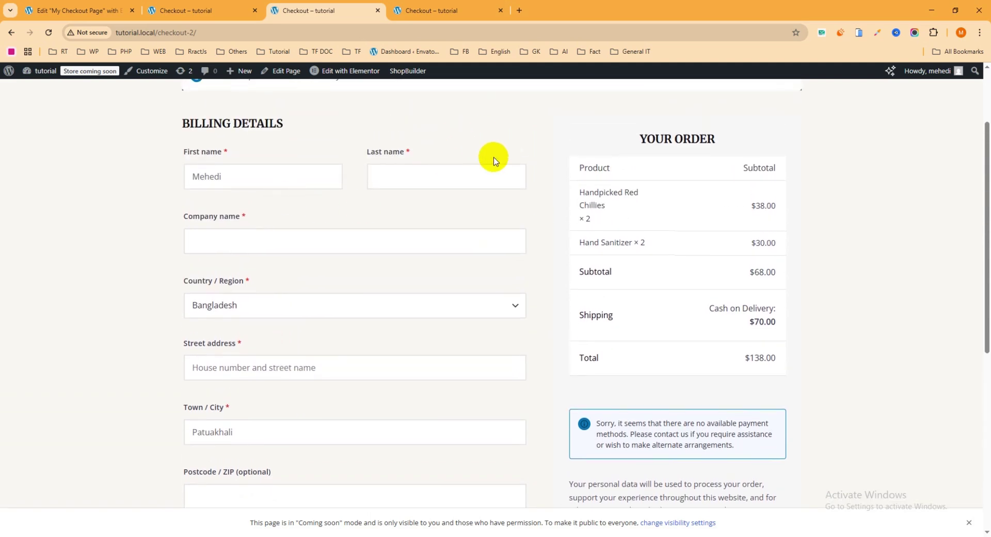
scroll(387, 217, down, 3)
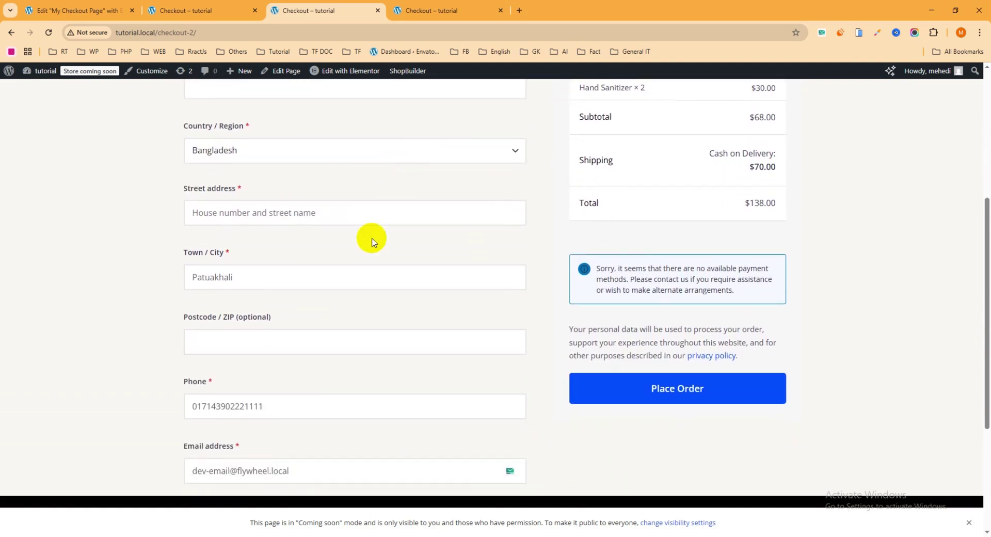
click(107, 15)
Inspect the Billing Form widget's settings, then close the Elementor editor and go to the WordPress Dashboard
scroll(517, 206, up, 7)
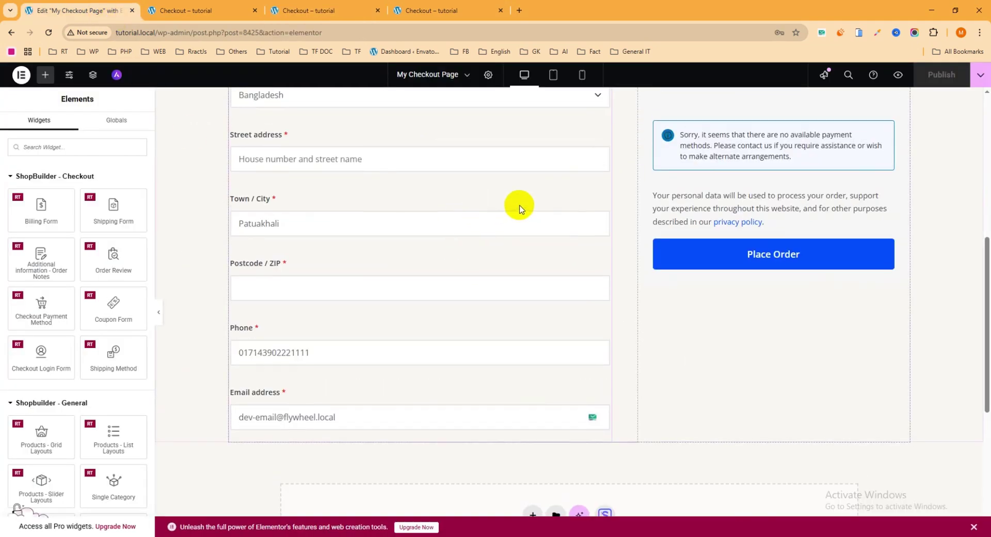
scroll(532, 211, up, 4)
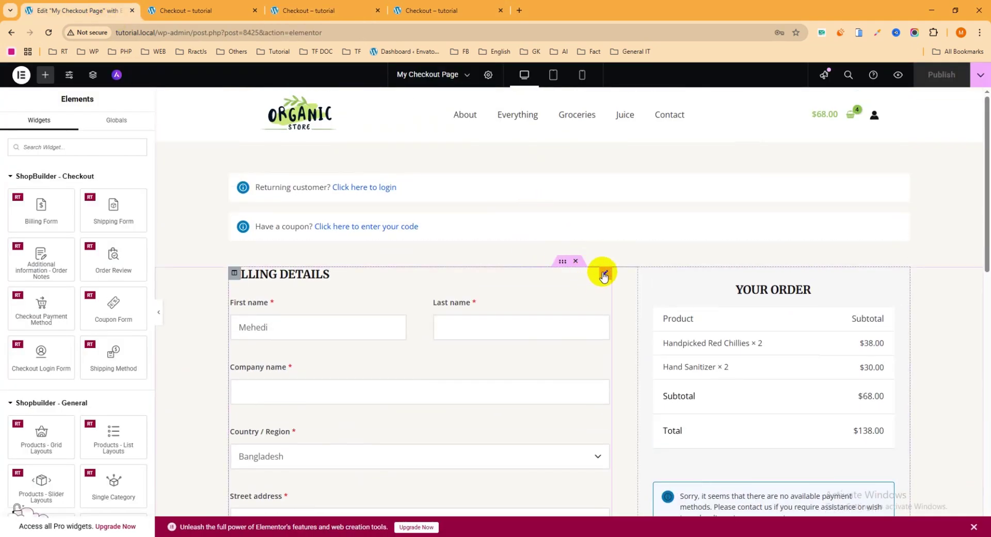
click(603, 276)
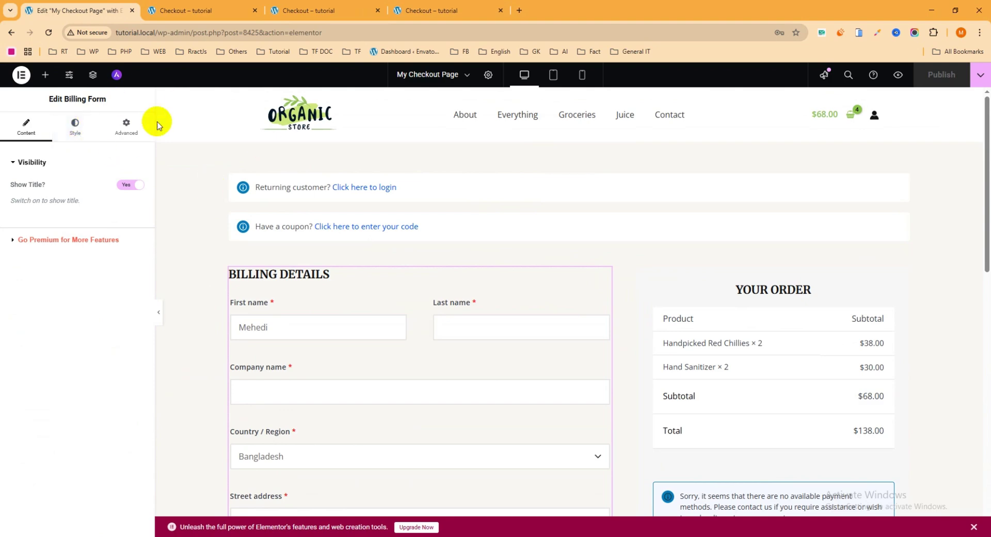
click(133, 12)
mouse_move(46, 72)
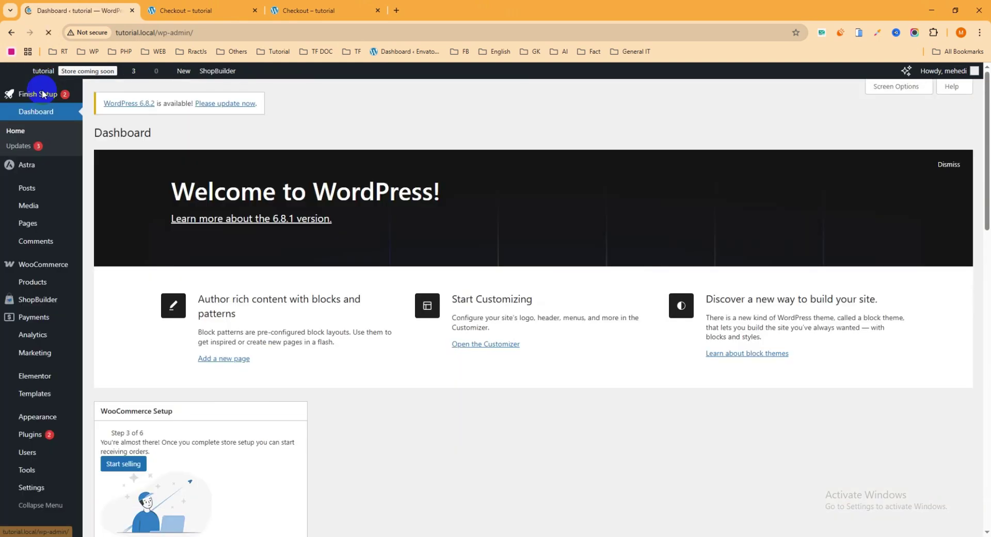
Go to ShopBuilder > Settings from the admin sidebar to list the Checkout widgets
scroll(15, 202, down, 4)
scroll(32, 183, up, 3)
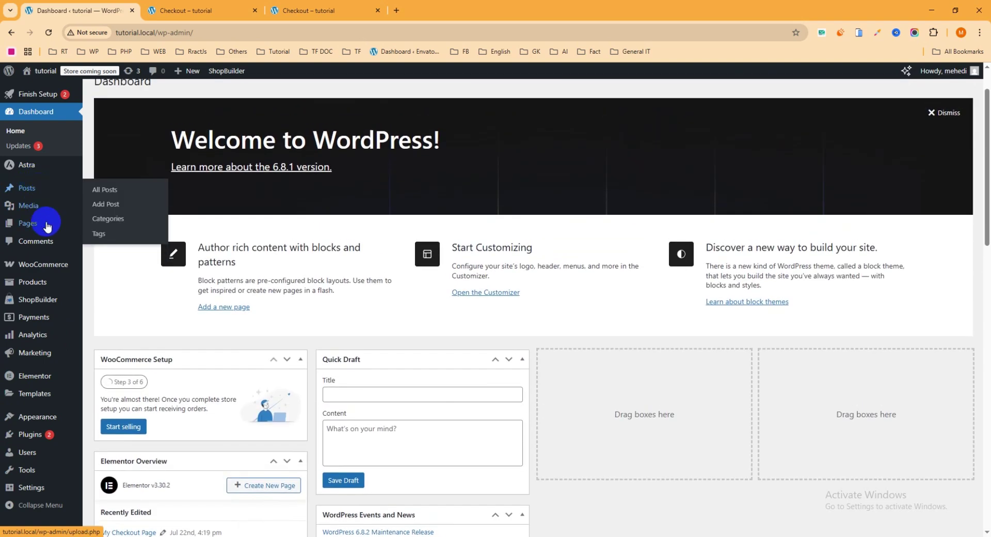
mouse_move(52, 300)
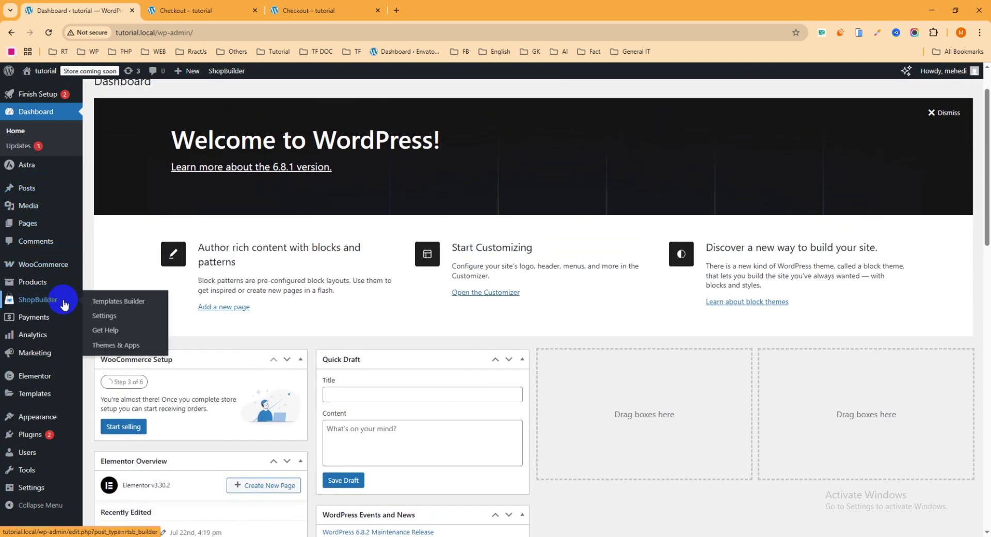
click(105, 316)
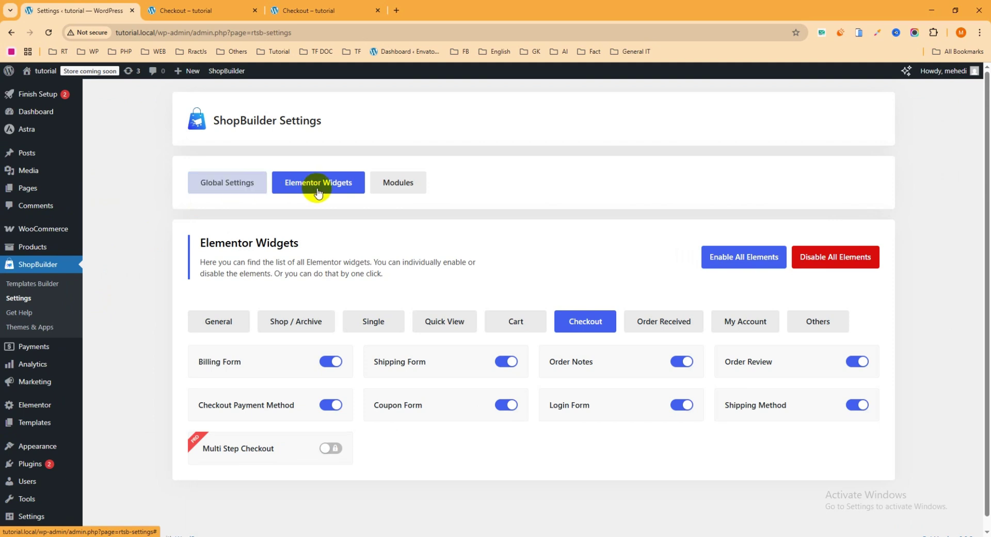
Switch to Global Settings and show the Checkout Page section with Billing and Shipping Form Settings
click(229, 189)
scroll(228, 191, down, 1)
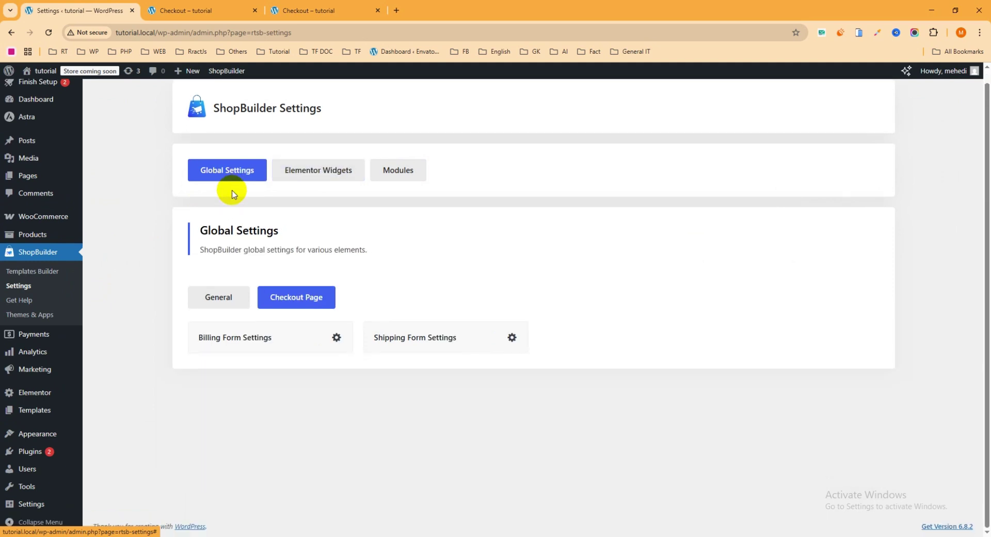
click(231, 297)
click(304, 304)
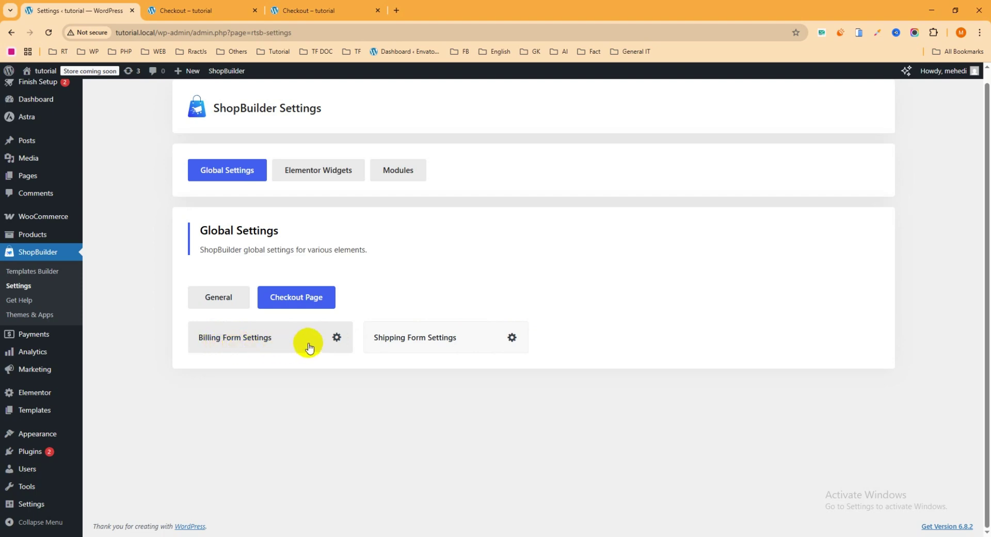
Open Billing Form Settings and leave Customize Billing Form Fields turned on
click(336, 339)
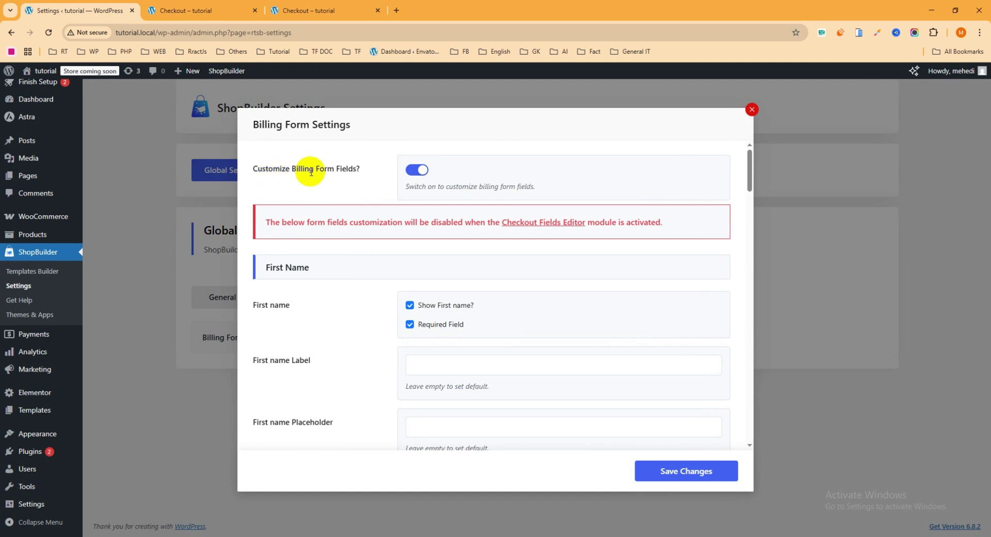
click(419, 173)
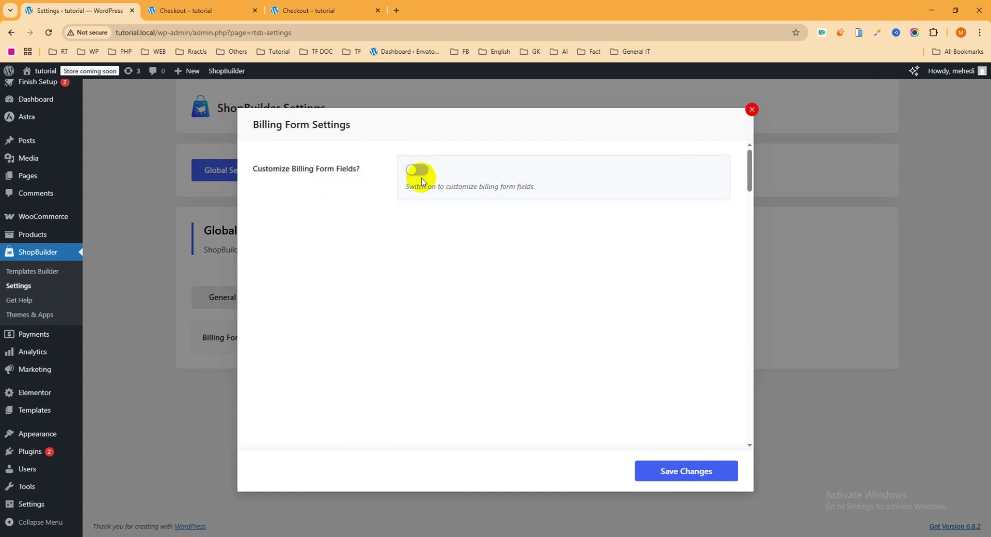
click(417, 173)
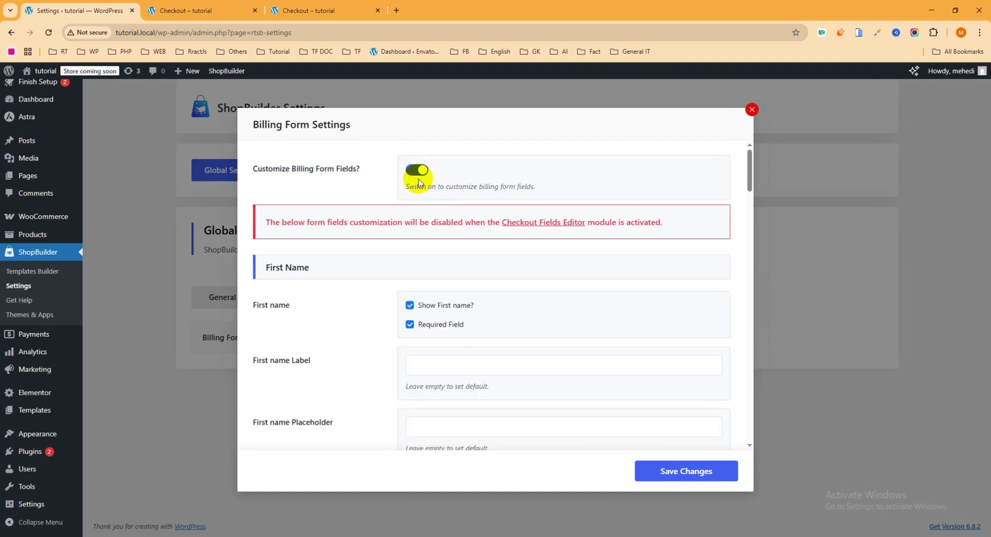
scroll(419, 184, down, 2)
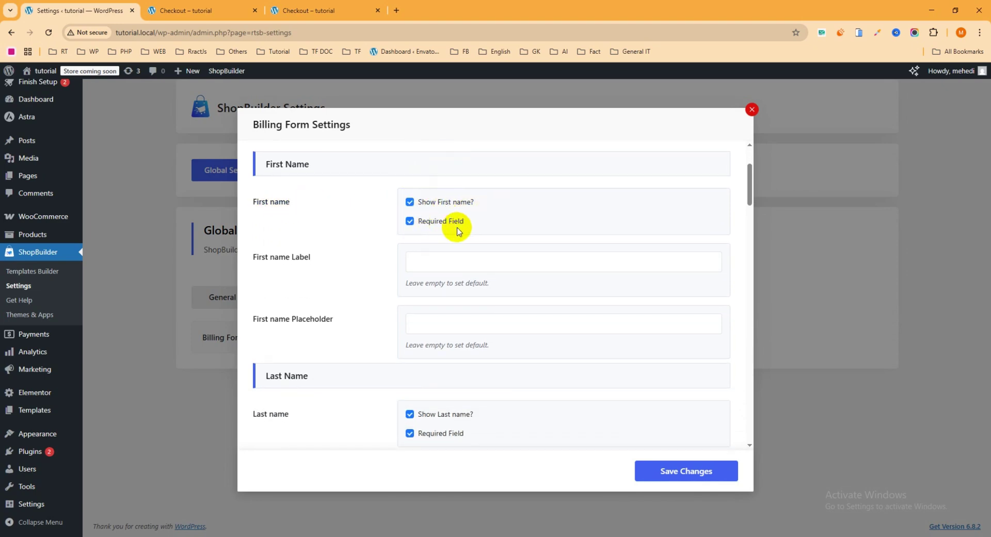
scroll(278, 168, up, 5)
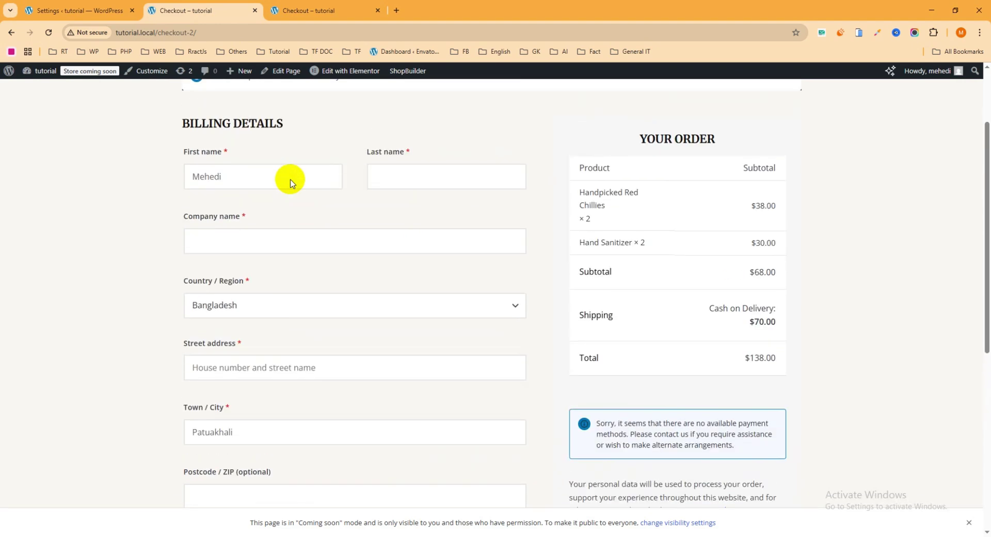
Compare the billing field options with the fields shown on the live checkout page
click(83, 10)
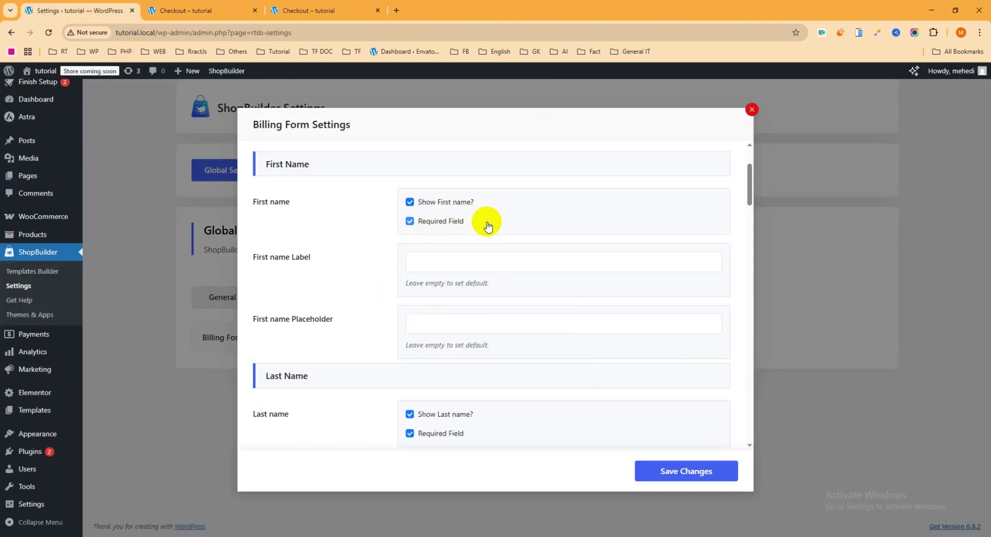
scroll(462, 215, down, 4)
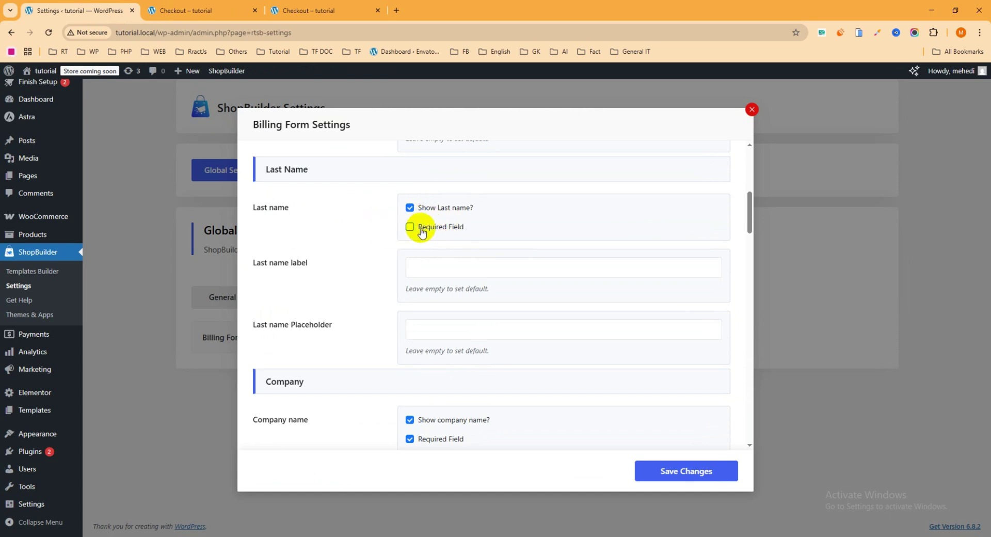
scroll(480, 238, down, 3)
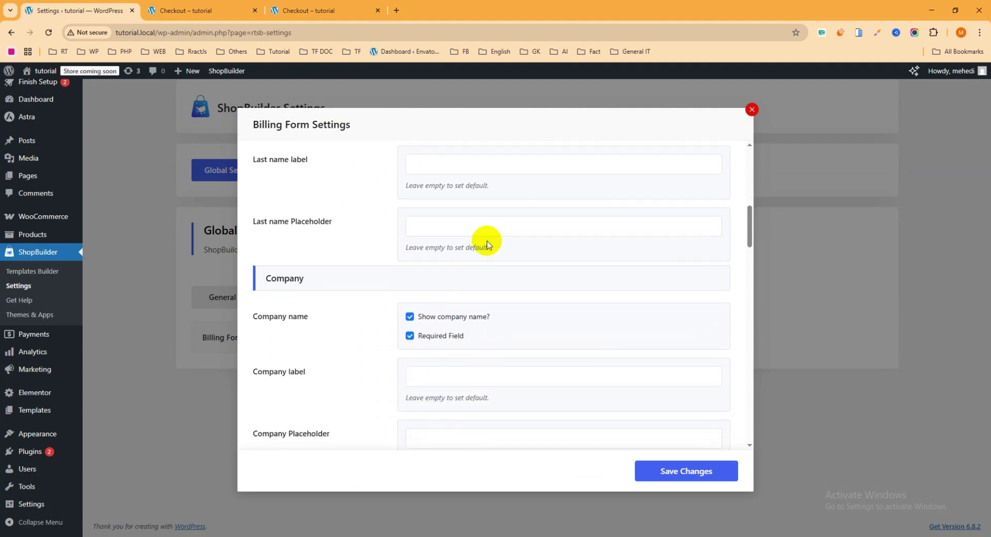
click(217, 11)
scroll(288, 210, down, 3)
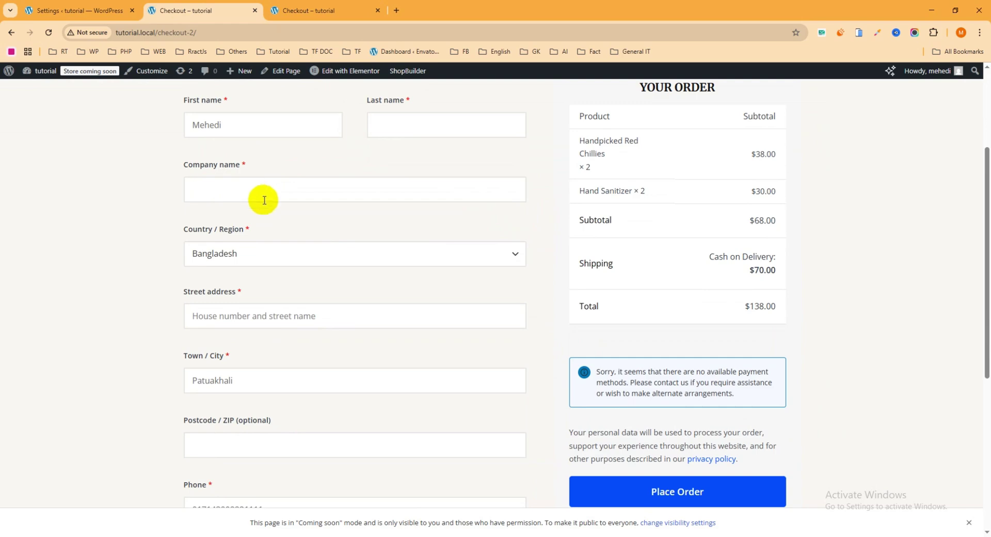
click(82, 10)
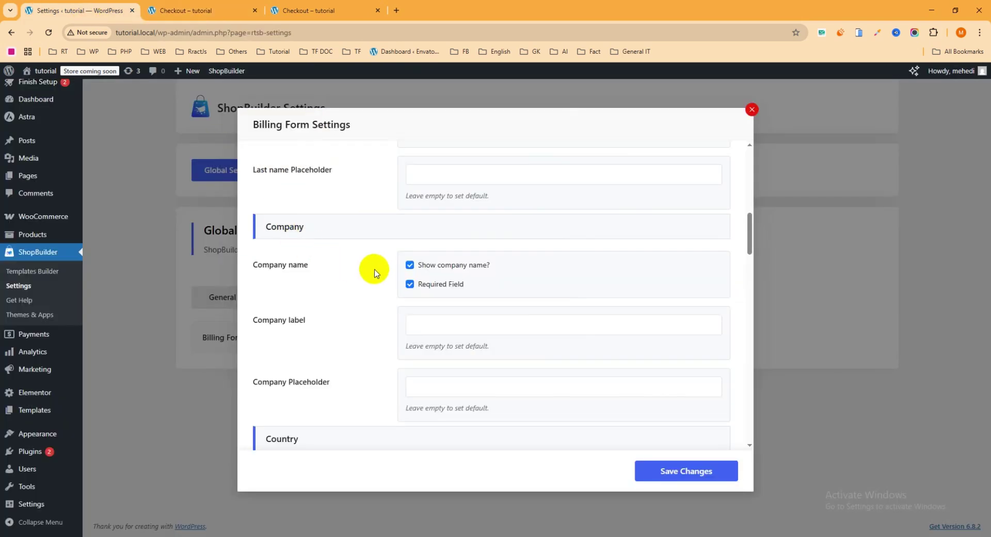
scroll(379, 271, down, 2)
scroll(379, 271, up, 1)
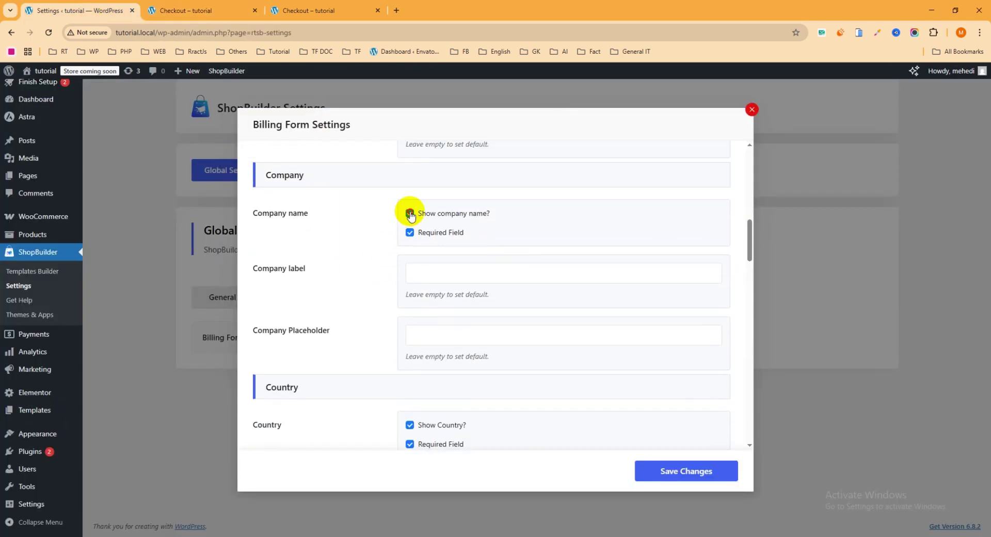
Hide the Company name billing field and check the live checkout page
click(410, 213)
scroll(387, 241, down, 1)
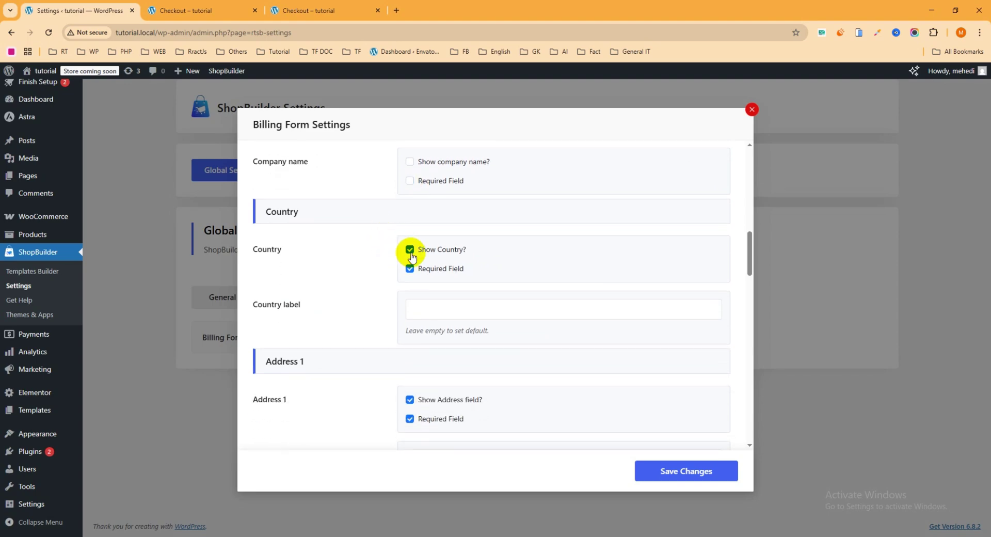
click(181, 10)
scroll(309, 207, down, 2)
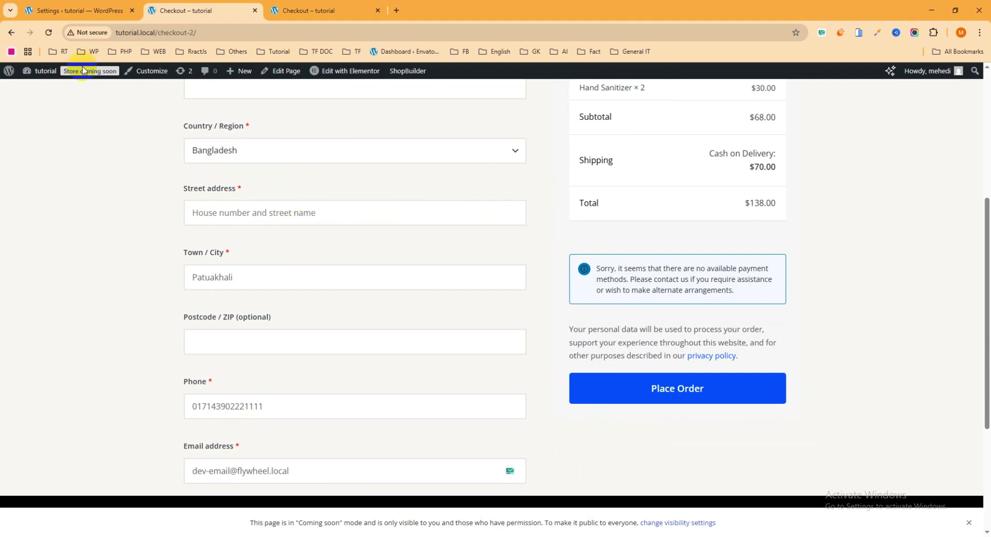
click(64, 5)
scroll(437, 255, down, 1)
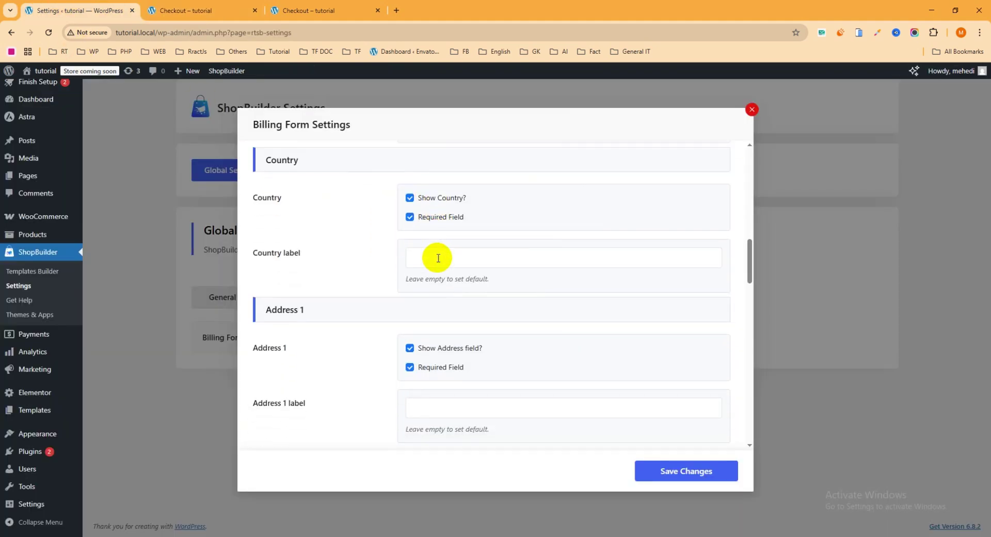
scroll(454, 243, down, 1)
Hide the Address 1 field, make it not required, and compare with the live checkout
click(409, 296)
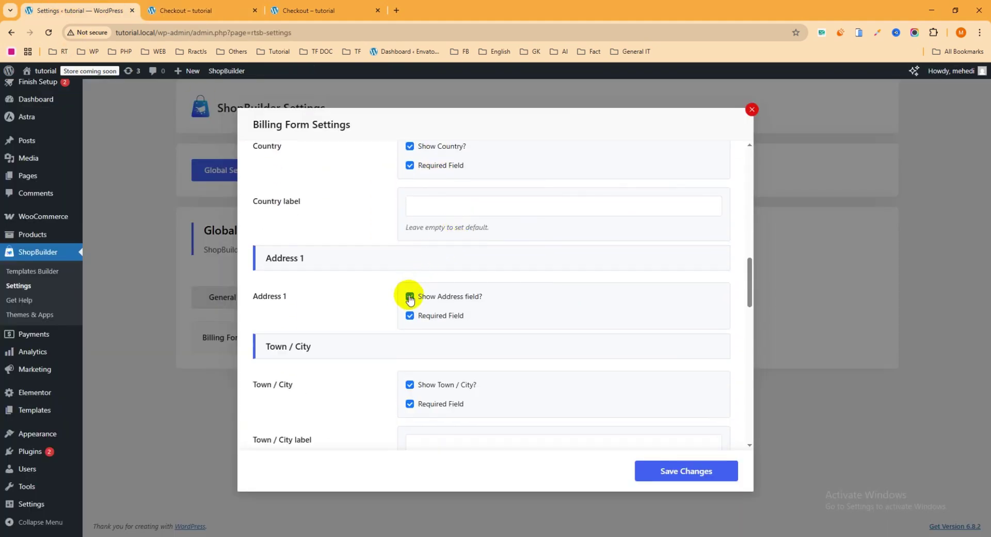
click(410, 297)
click(410, 315)
scroll(470, 274, down, 2)
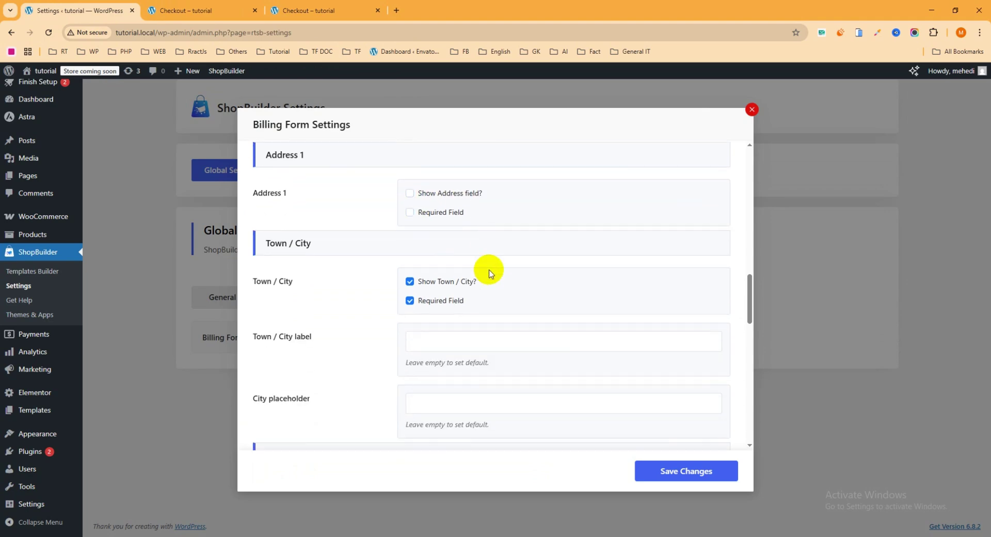
click(207, 10)
scroll(359, 265, down, 2)
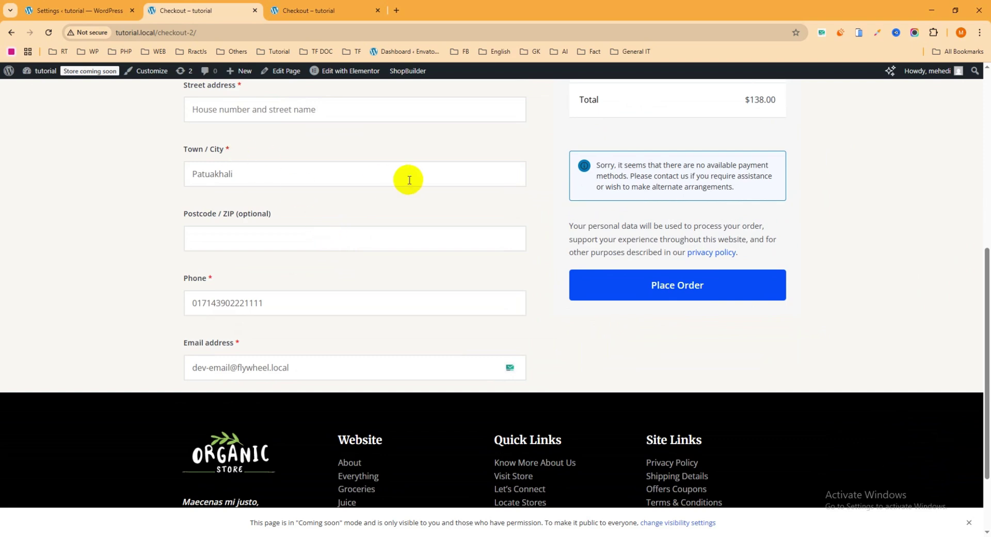
click(67, 10)
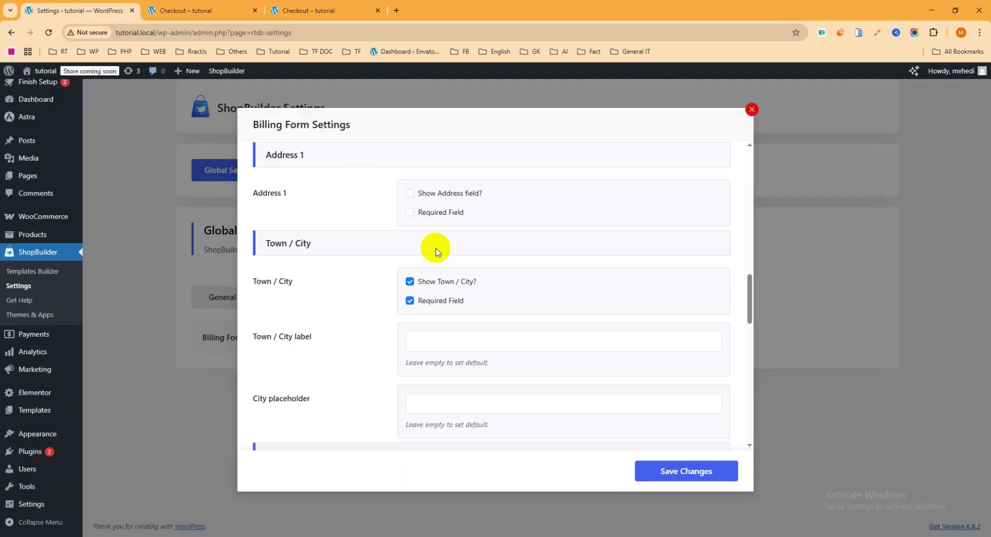
scroll(443, 253, down, 3)
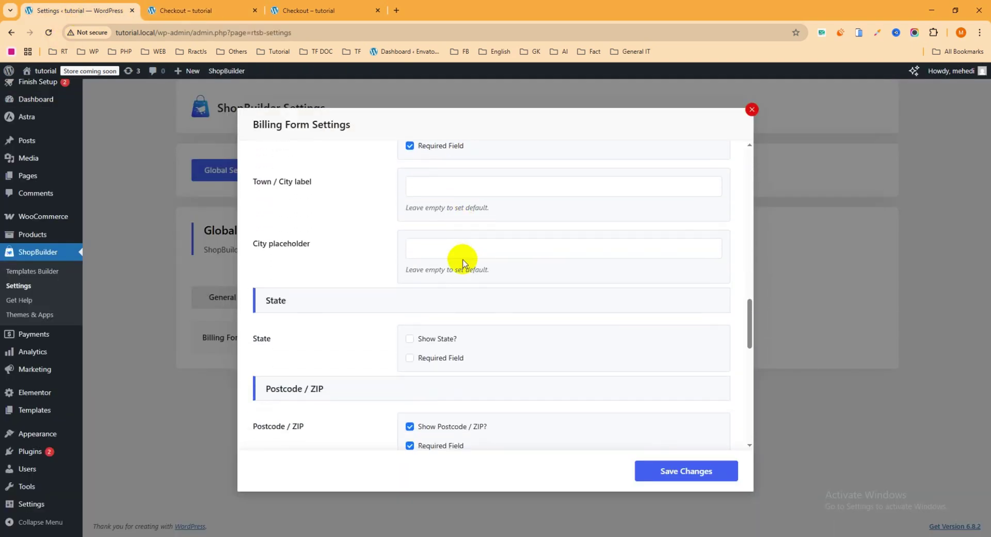
scroll(461, 262, down, 2)
Hide the Postcode / ZIP and Email address fields and save the billing settings
click(409, 323)
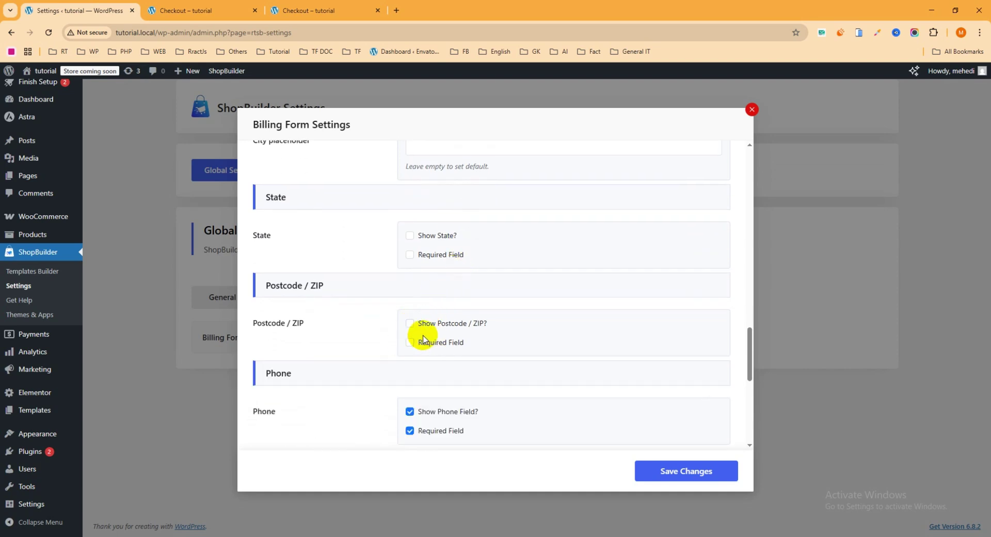
scroll(482, 286, down, 2)
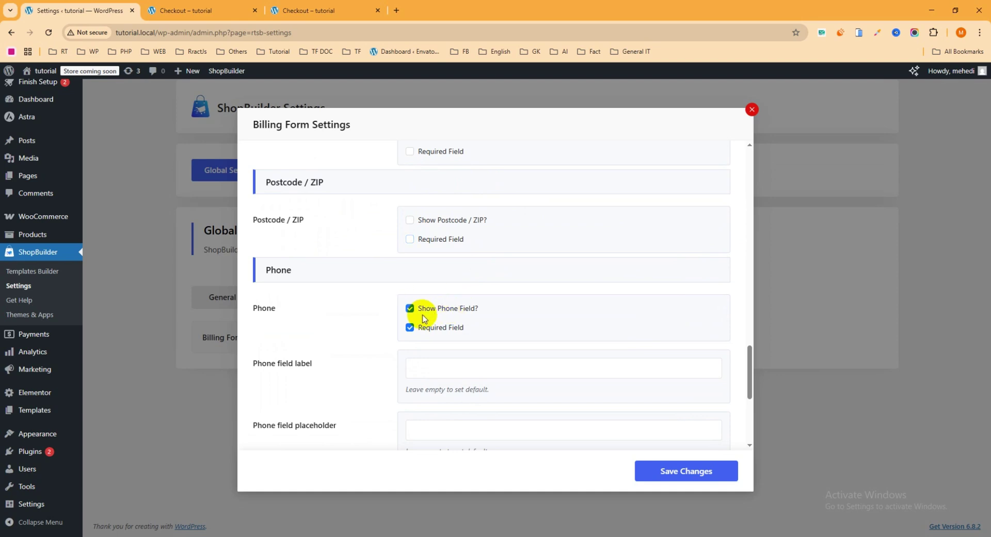
scroll(451, 261, down, 4)
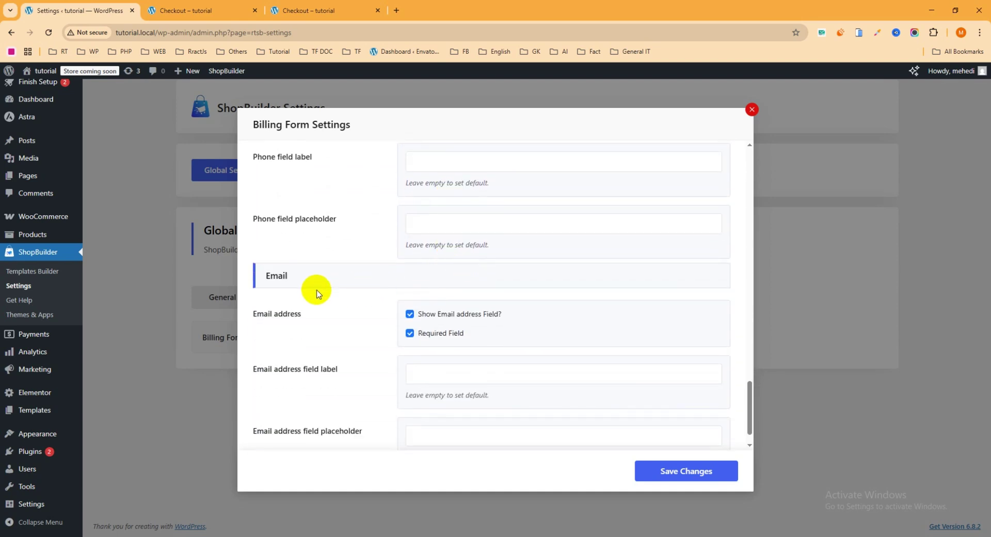
click(415, 320)
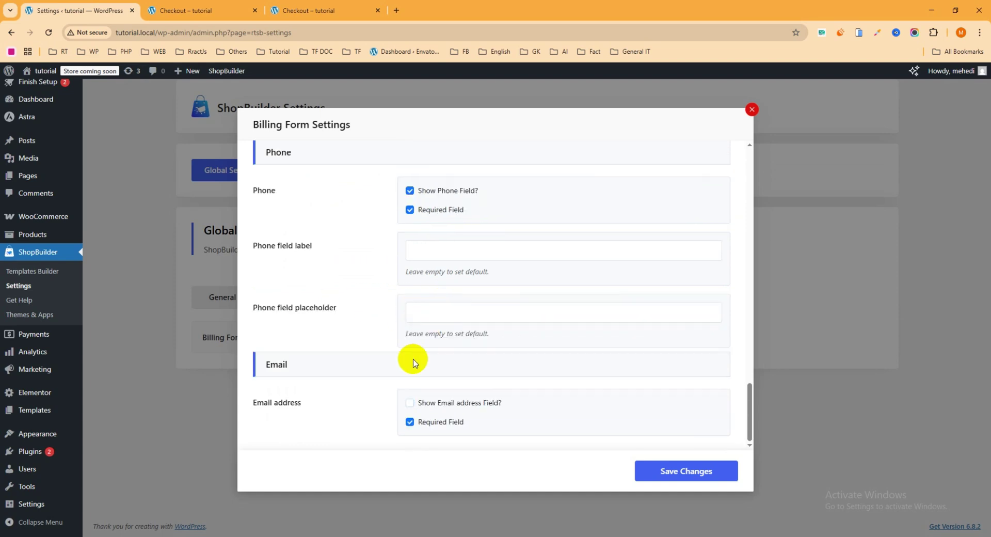
click(672, 470)
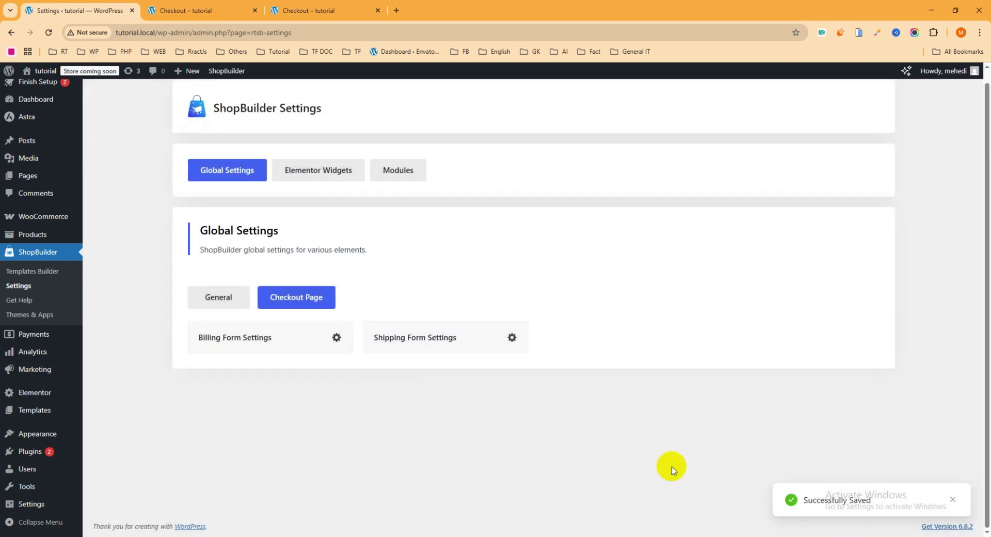
Reload the live checkout page to see the trimmed billing form
click(183, 11)
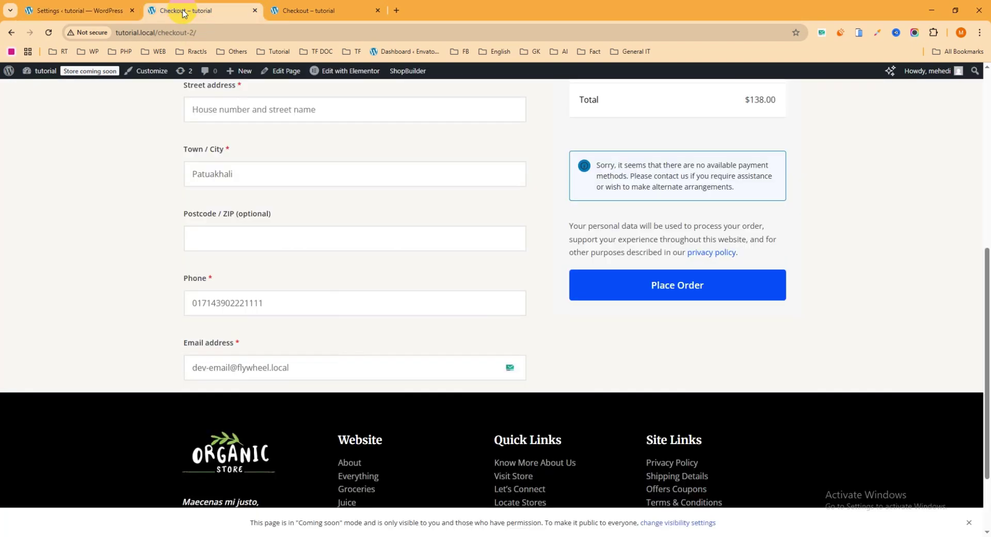
click(49, 33)
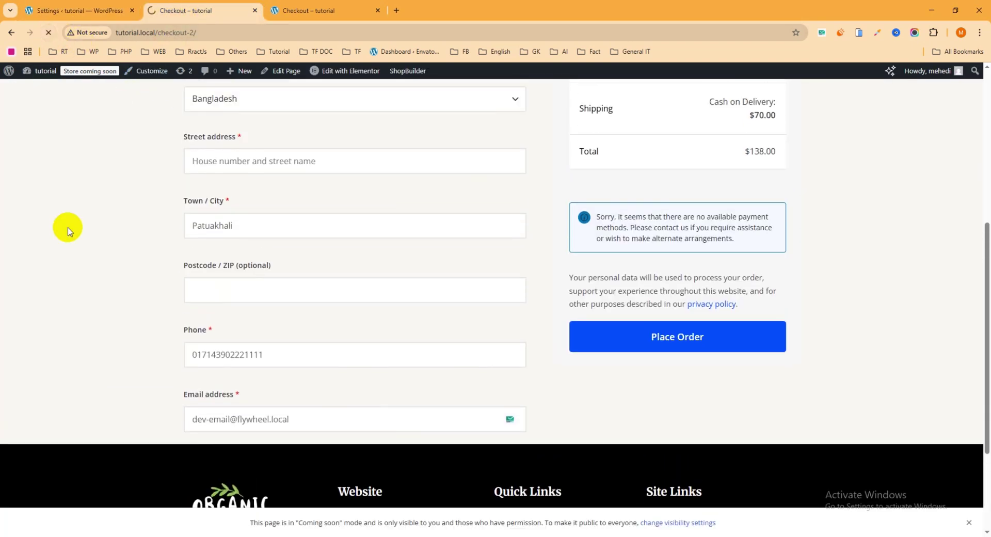
scroll(148, 228, down, 2)
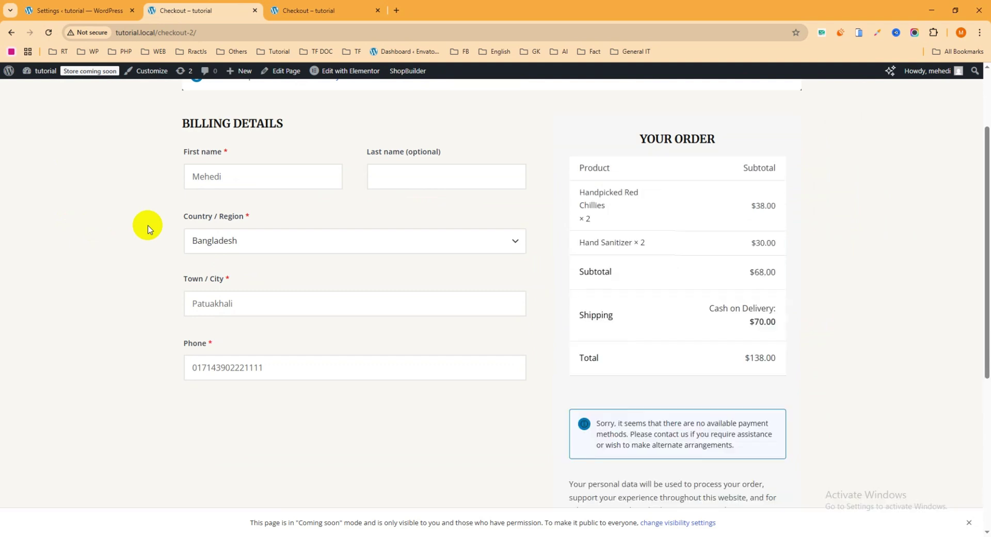
Try the name and country fields, keeping Bangladesh, then return to the ShopBuilder settings tab
click(249, 177)
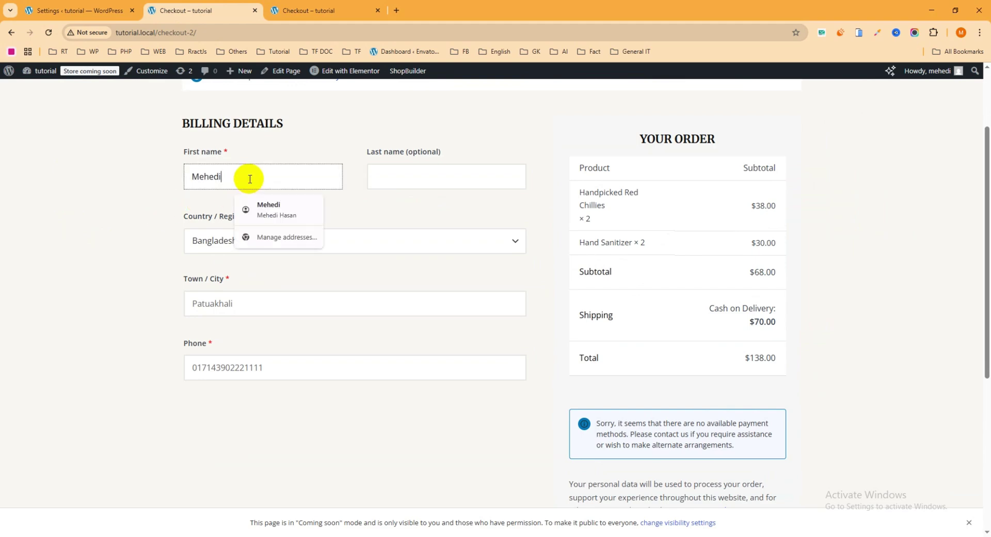
click(382, 173)
click(110, 195)
click(254, 243)
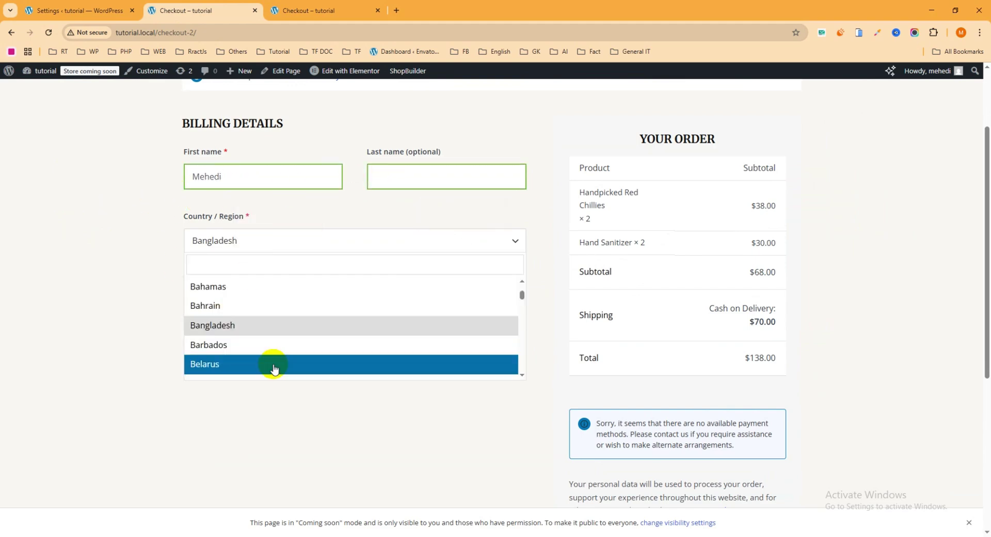
click(40, 239)
scroll(741, 349, down, 3)
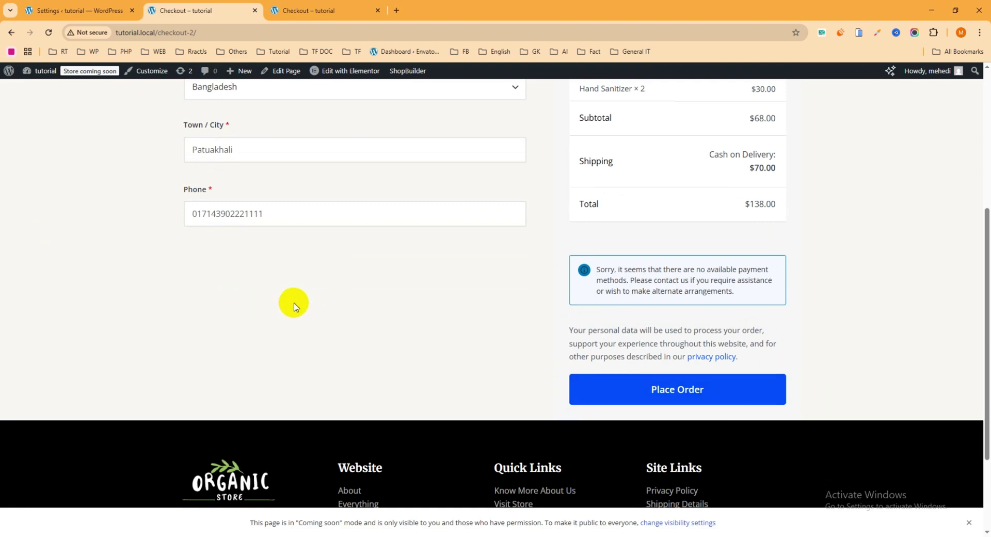
scroll(206, 289, up, 3)
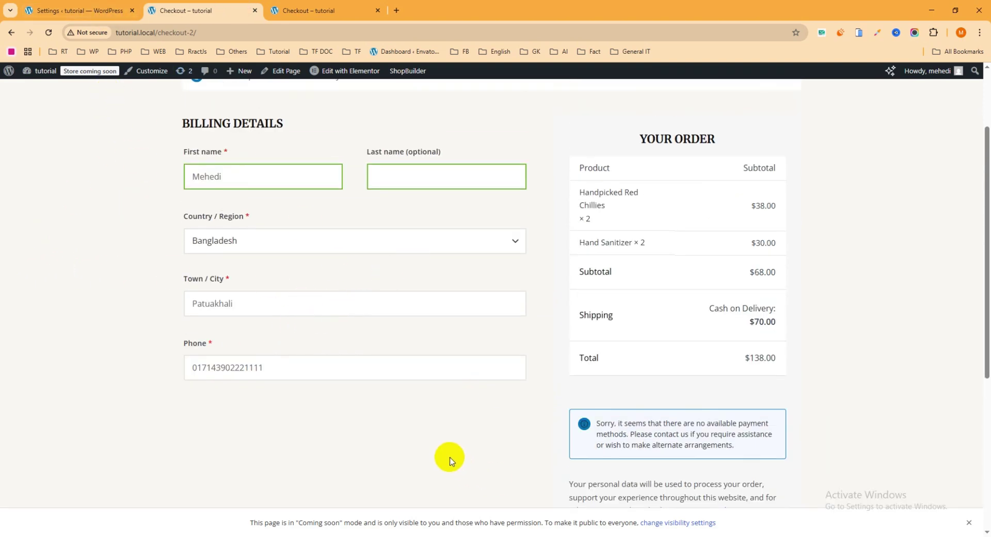
click(88, 11)
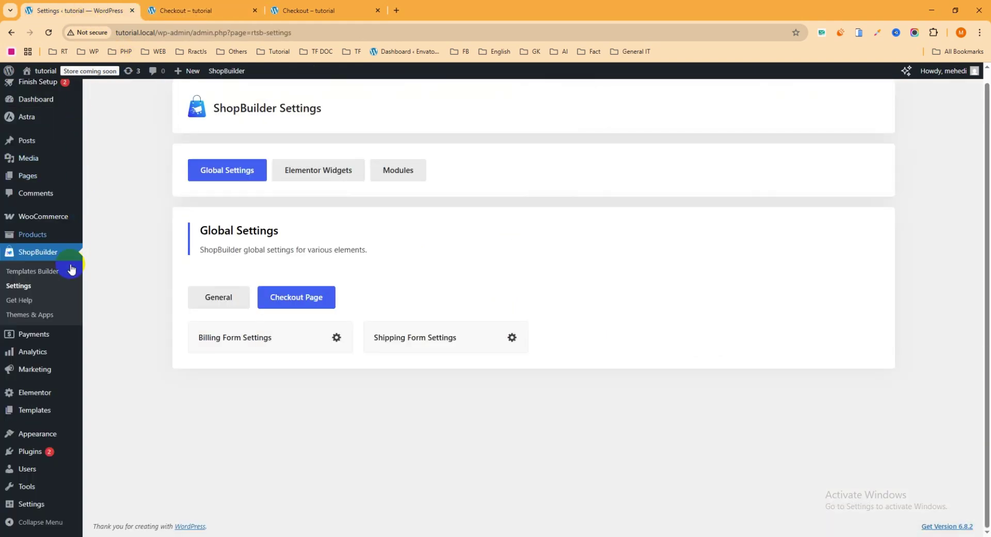
Open Templates Builder in a new browser tab
right_click(34, 276)
click(65, 281)
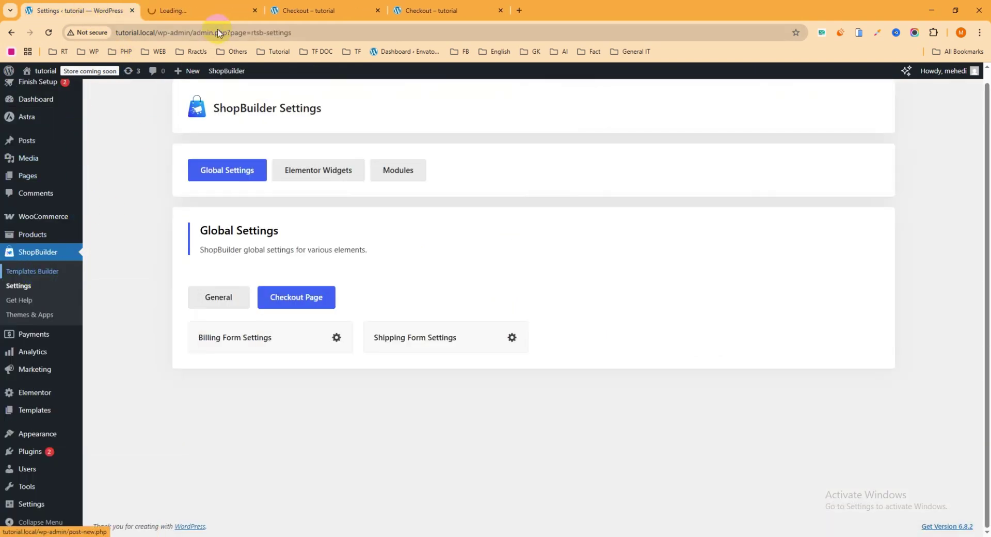
click(202, 10)
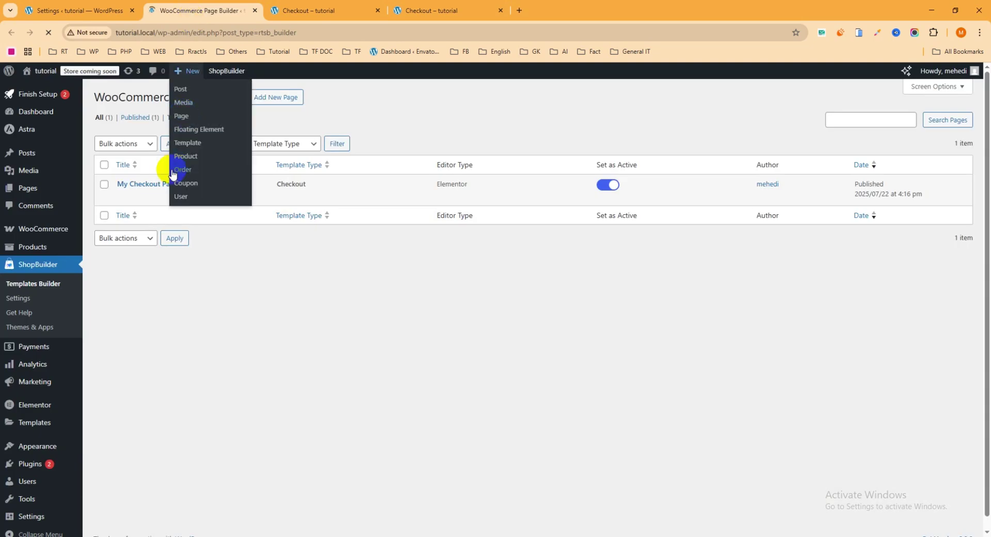
Open My Checkout Page's Edit with Elementor link in a new tab
right_click(204, 198)
click(225, 212)
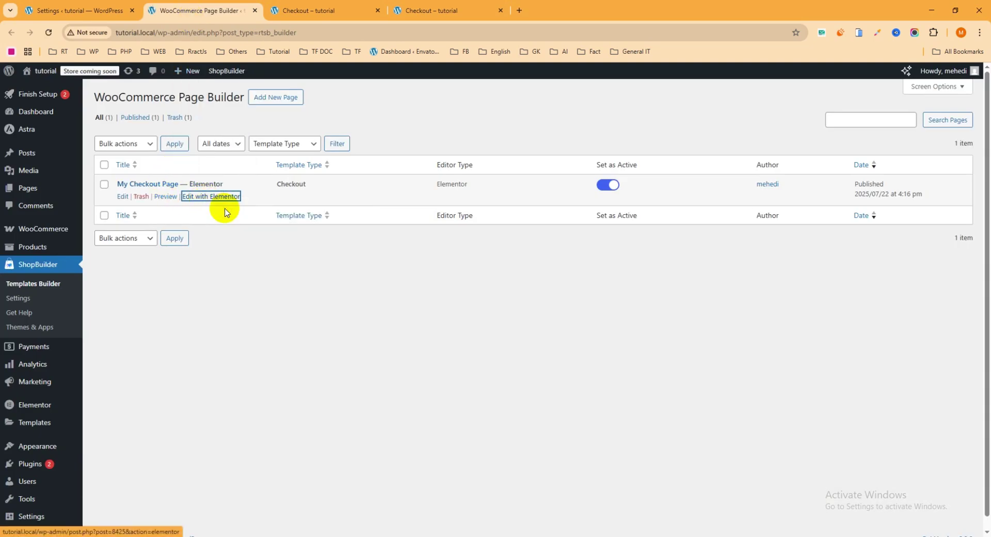
click(309, 10)
Add an empty single-column Flexbox container below the Place Order section
scroll(461, 308, down, 4)
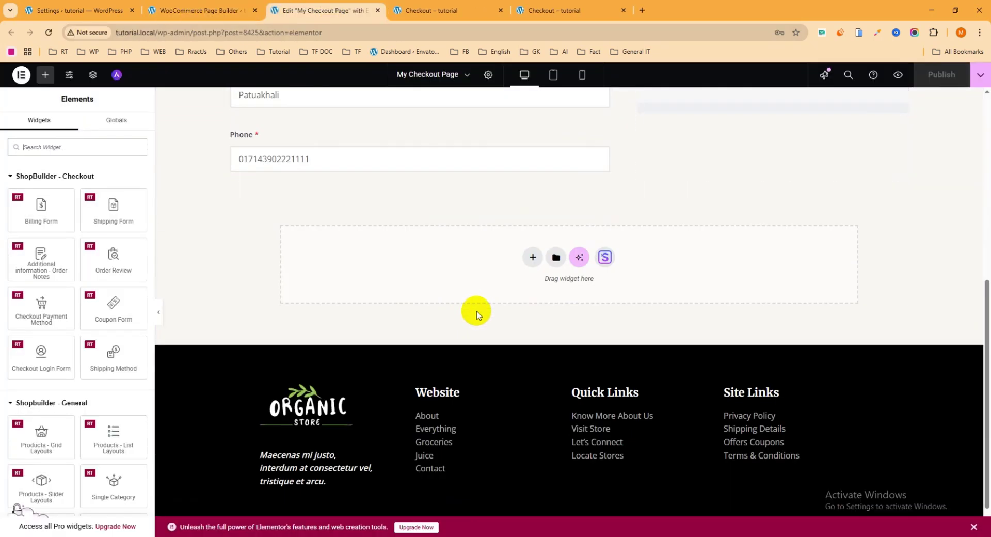
scroll(476, 312, up, 2)
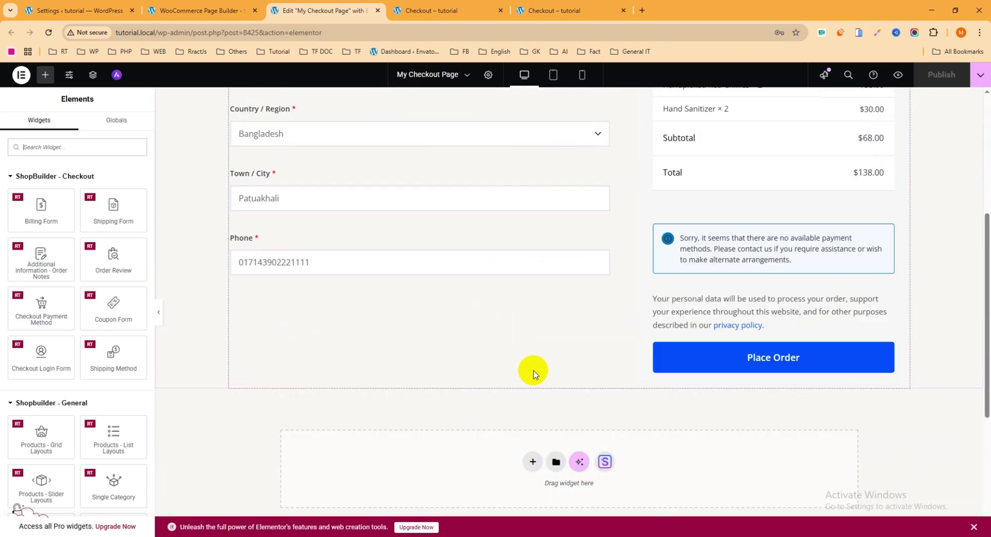
scroll(534, 356, down, 3)
click(531, 305)
click(529, 345)
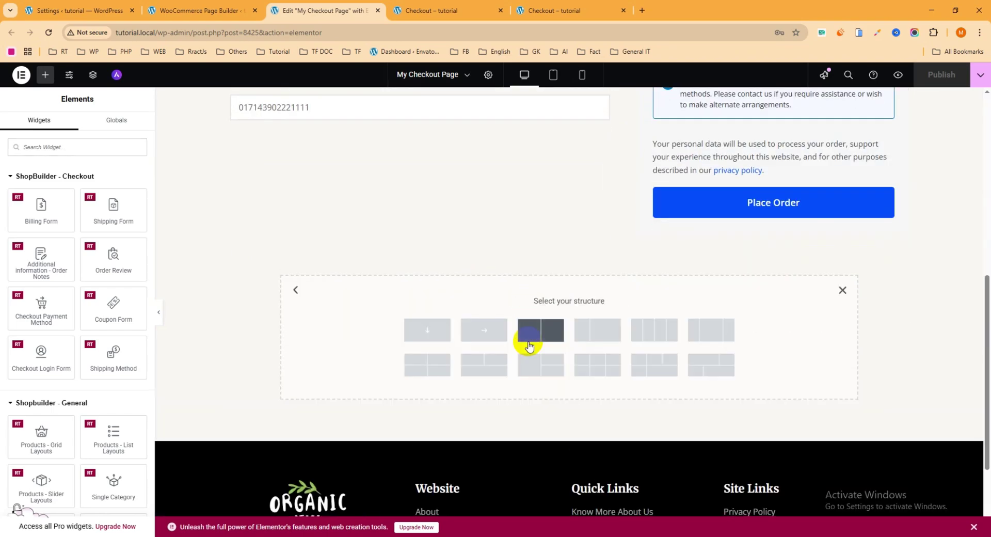
click(440, 333)
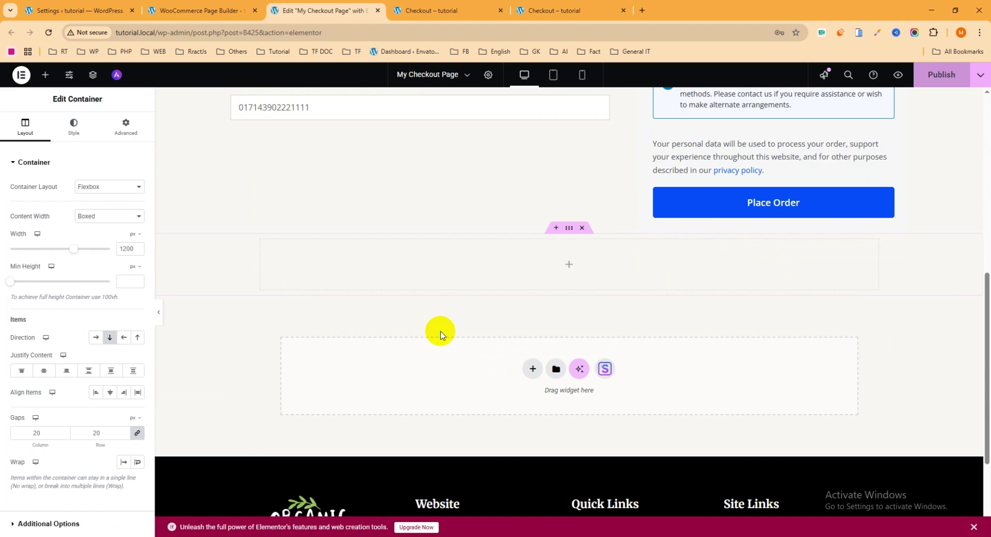
click(567, 265)
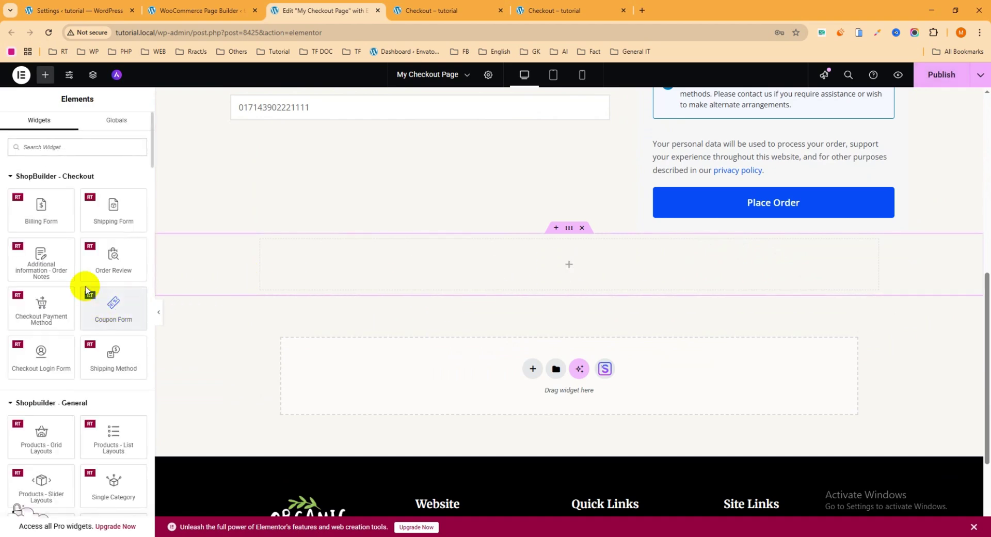
Drop an Image widget into the new container and publish the checkout template
text(imag)
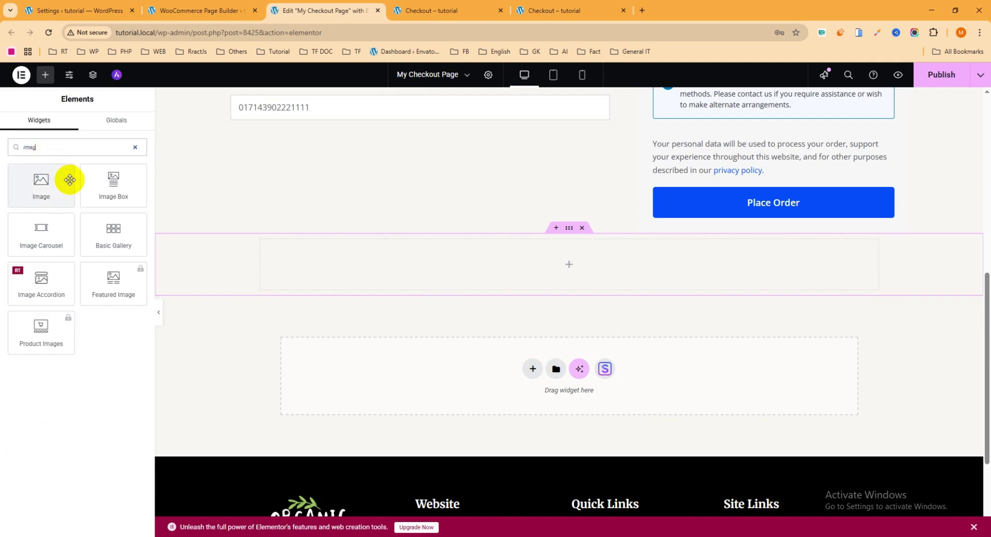
drag(69, 179, 577, 274)
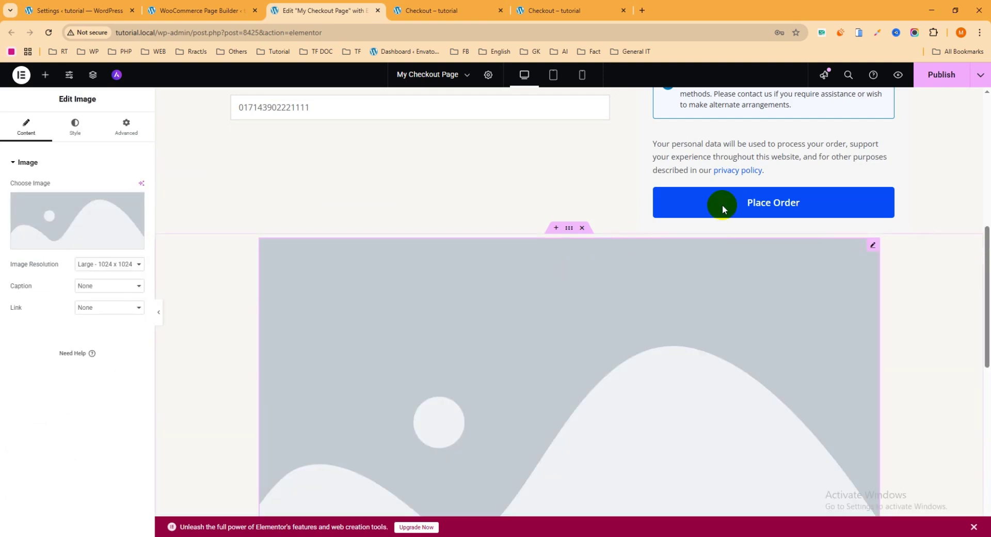
click(936, 76)
Reload the live checkout page and scroll down to confirm the placeholder image appears
click(439, 10)
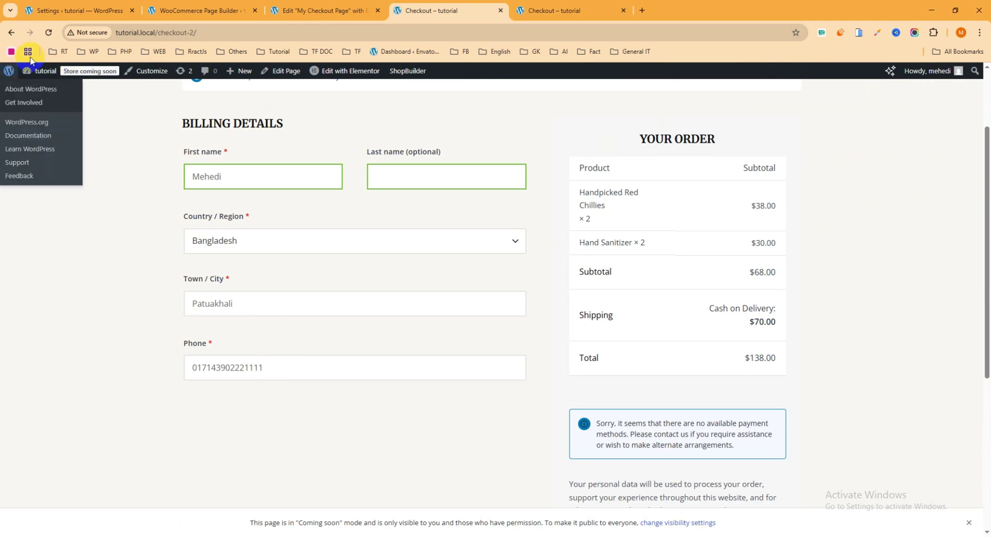
click(49, 32)
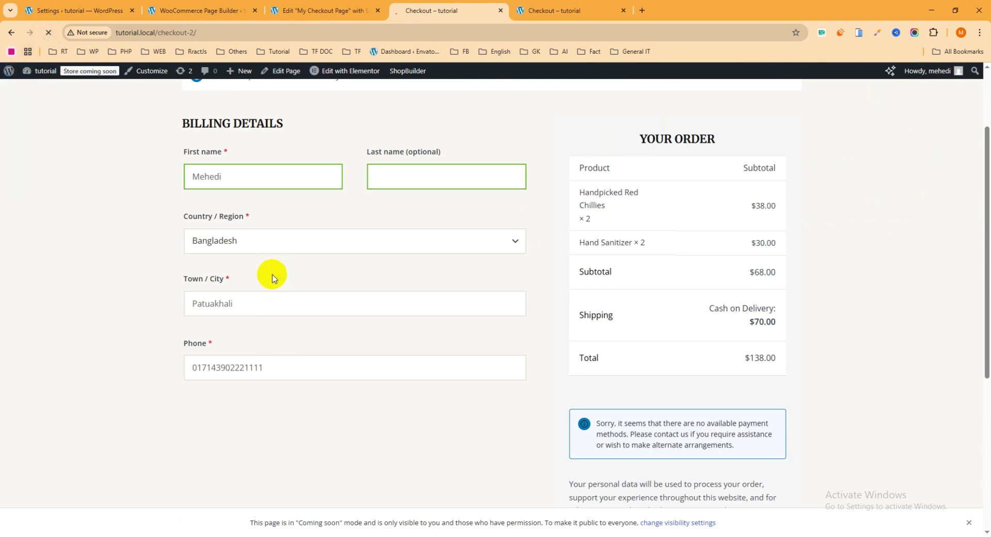
scroll(448, 364, down, 5)
scroll(581, 330, down, 3)
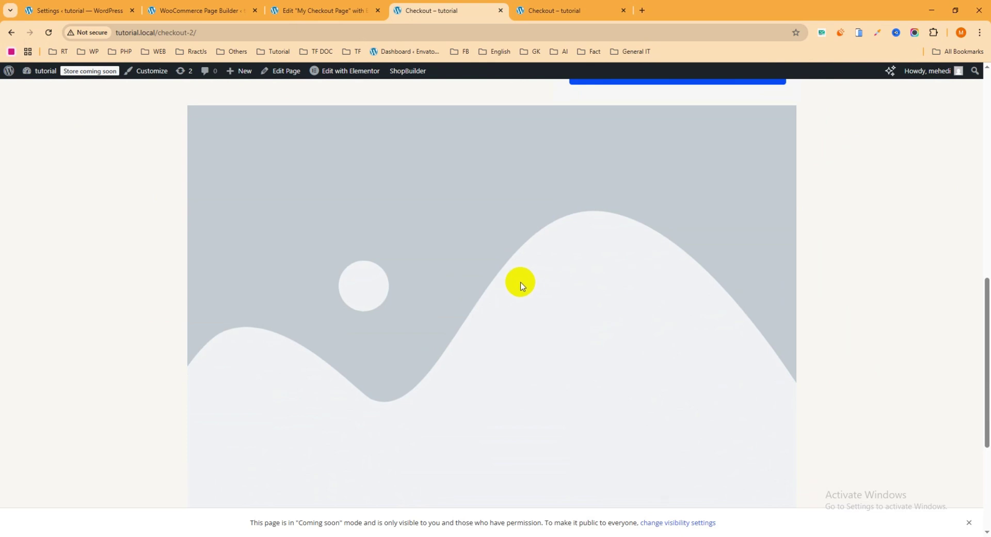
click(293, 4)
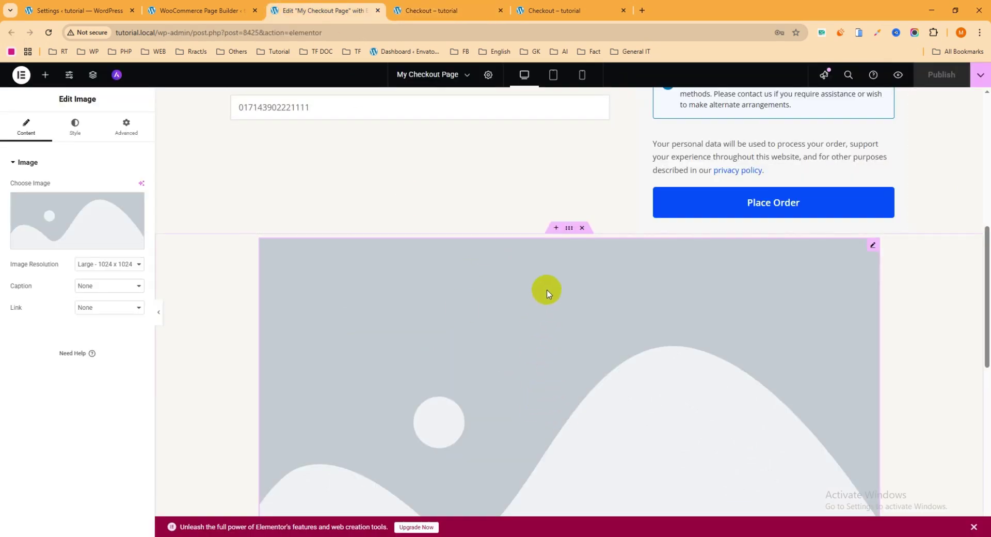
Replace the placeholder image with a Shipping Form widget placed below the Phone field
click(581, 228)
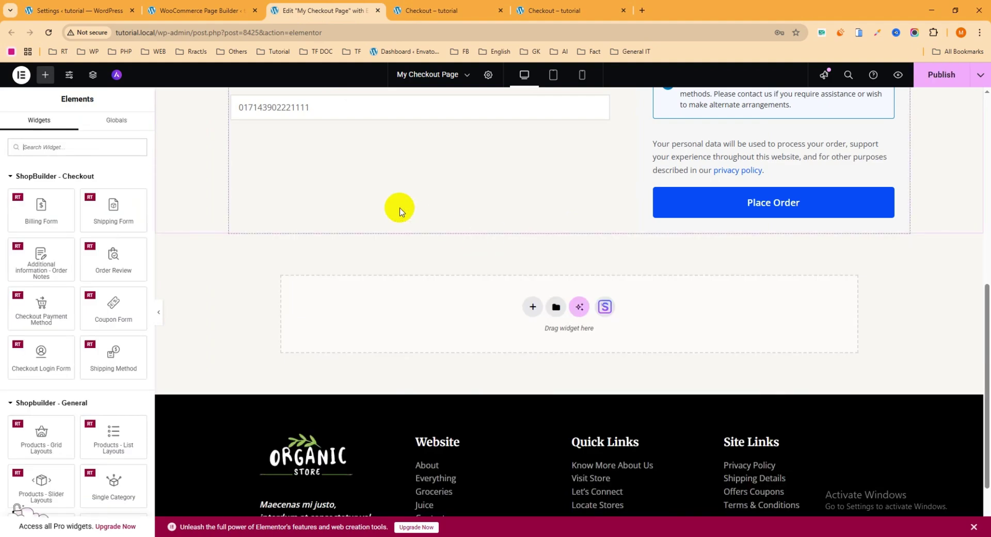
scroll(399, 210, up, 2)
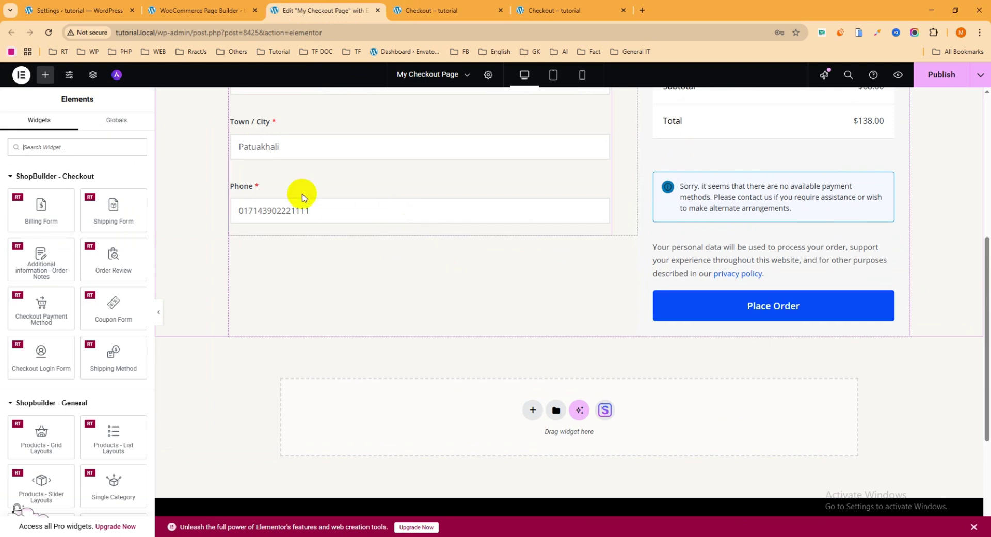
drag(107, 212, 287, 208)
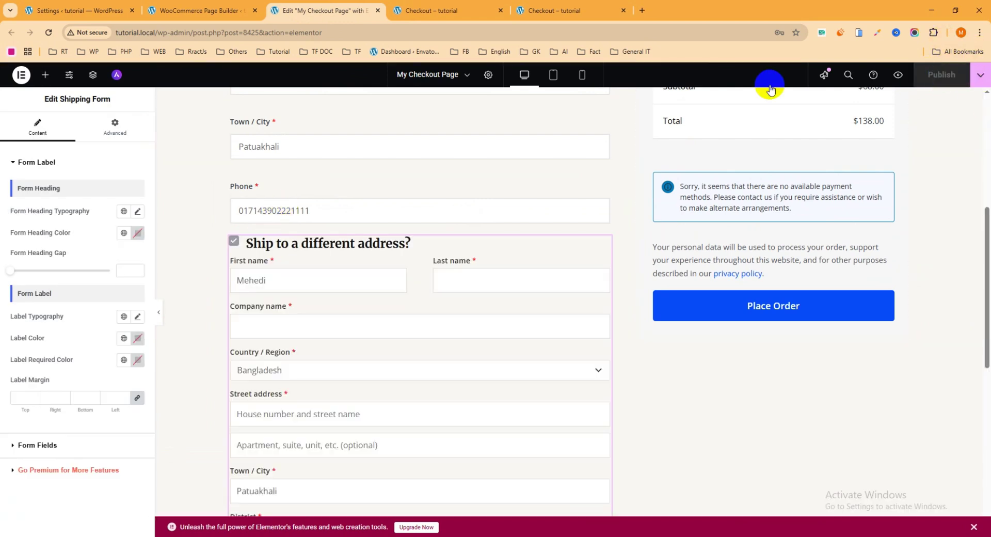
click(439, 11)
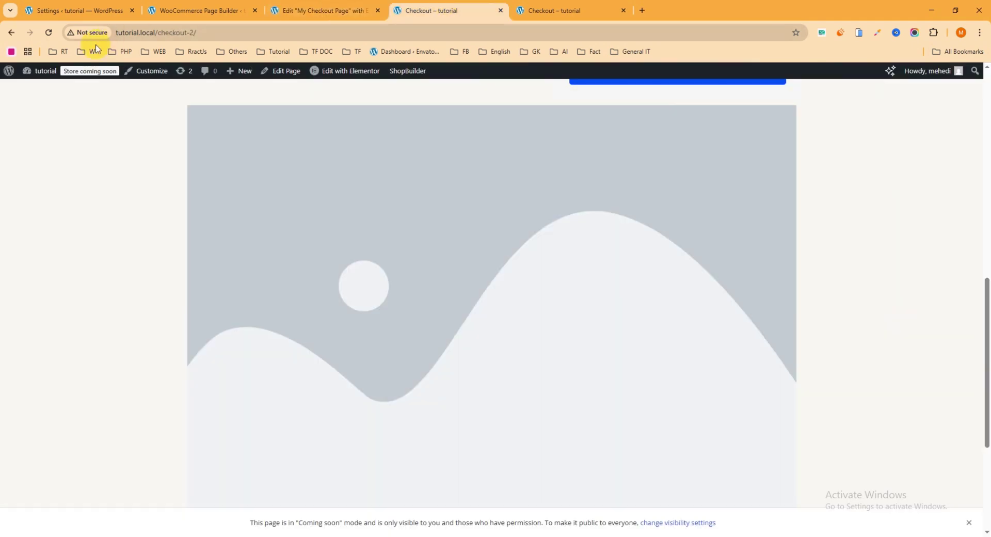
Reload the live checkout and scroll through the new 'Ship to a different address?' fields
click(47, 33)
scroll(346, 281, down, 5)
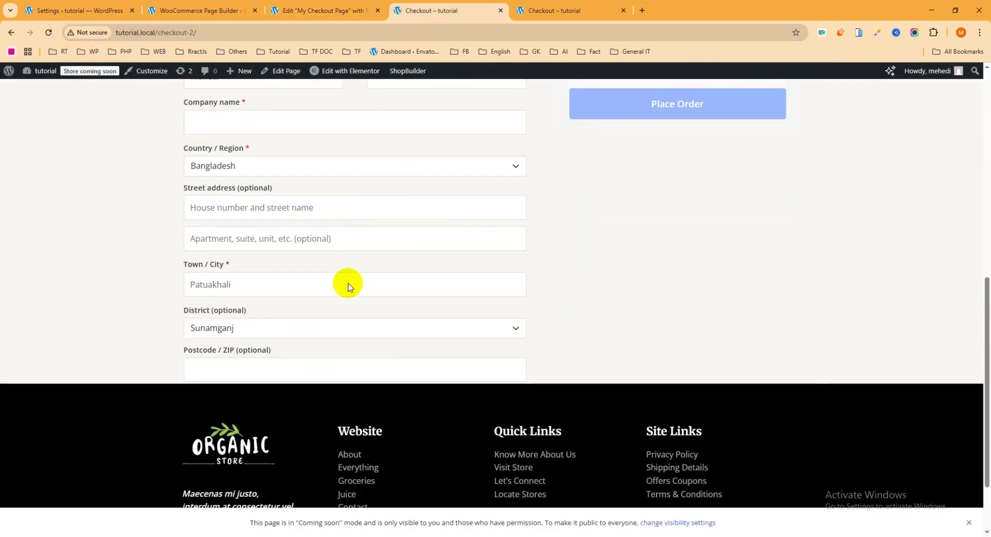
scroll(348, 283, up, 3)
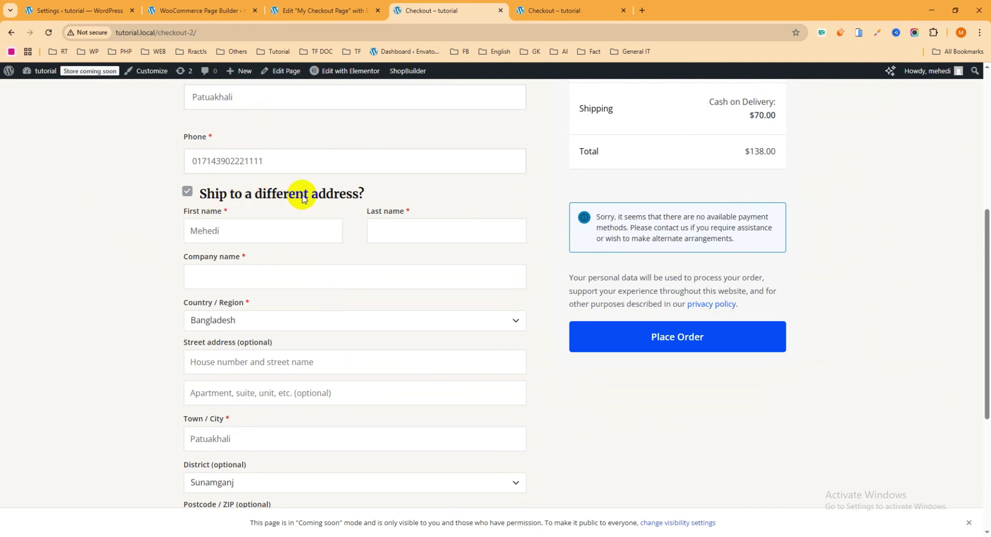
scroll(330, 191, down, 2)
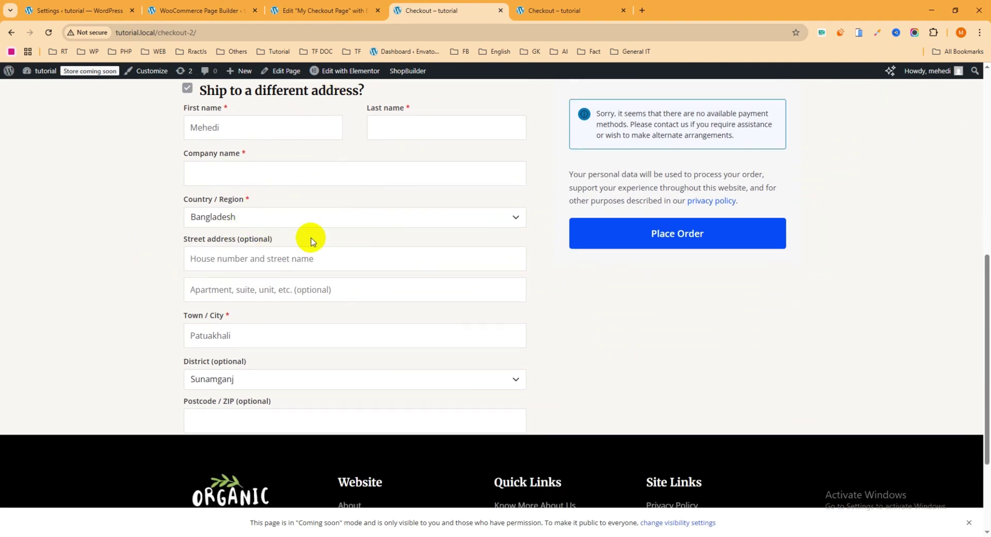
click(88, 12)
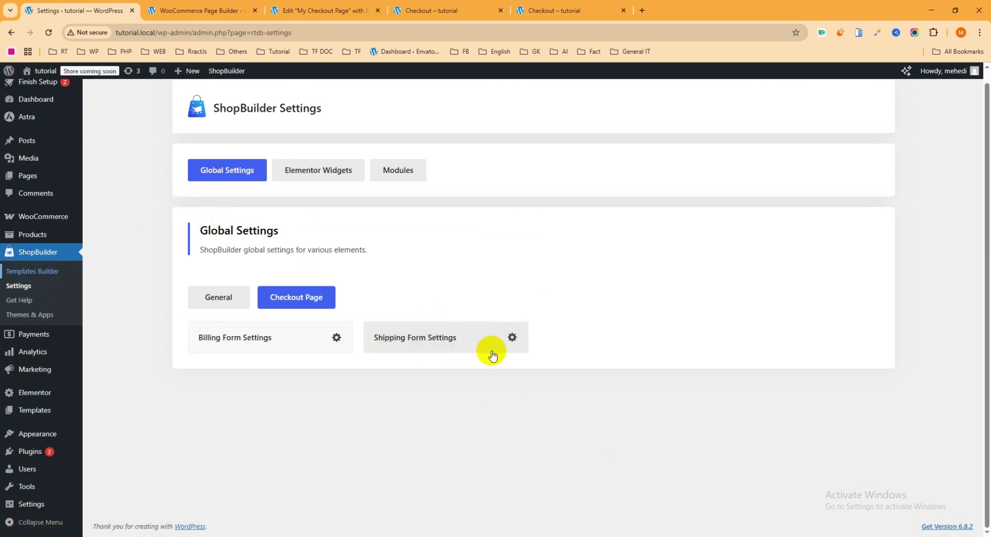
In Shipping Form Settings, hide the shipping Last name field and make it not required
click(513, 339)
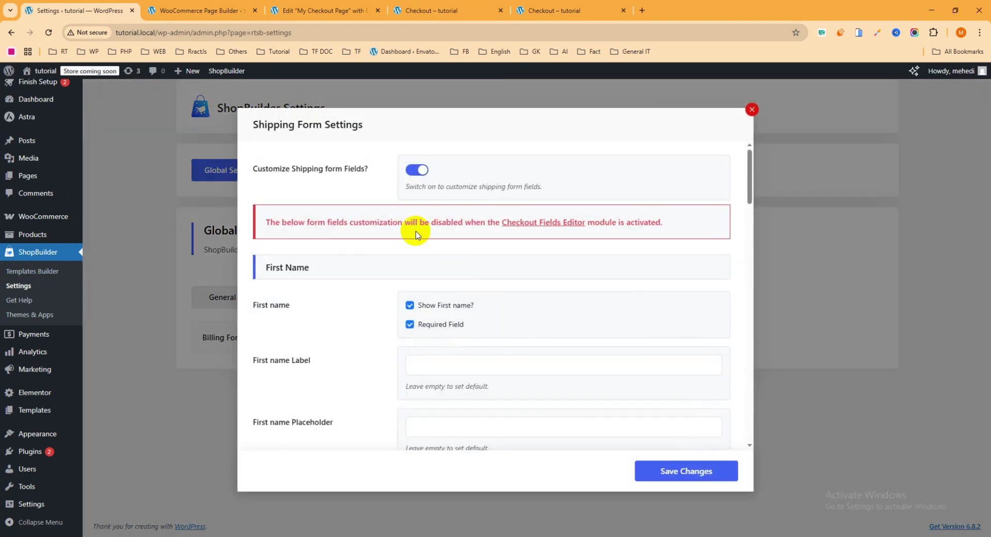
scroll(407, 284, down, 1)
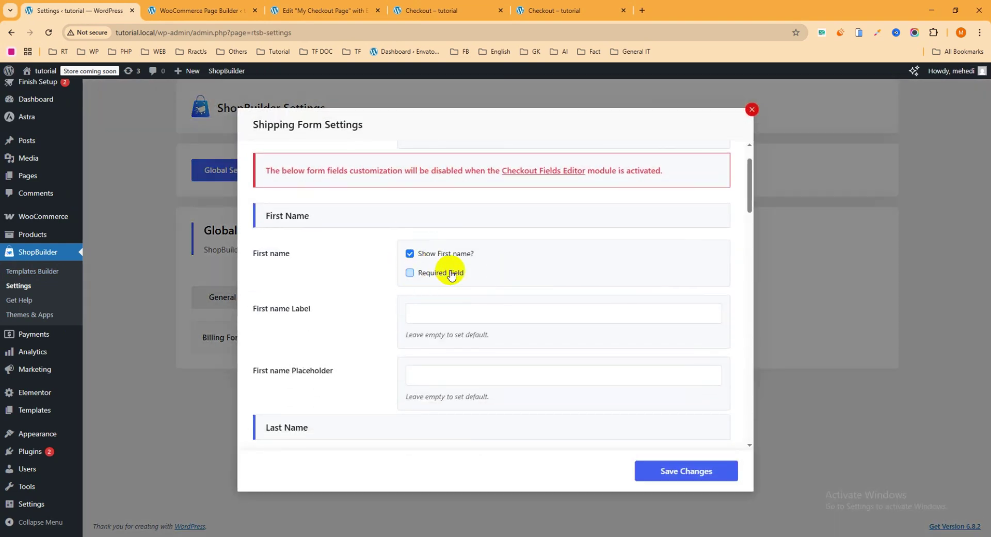
scroll(449, 278, down, 3)
click(410, 311)
click(410, 329)
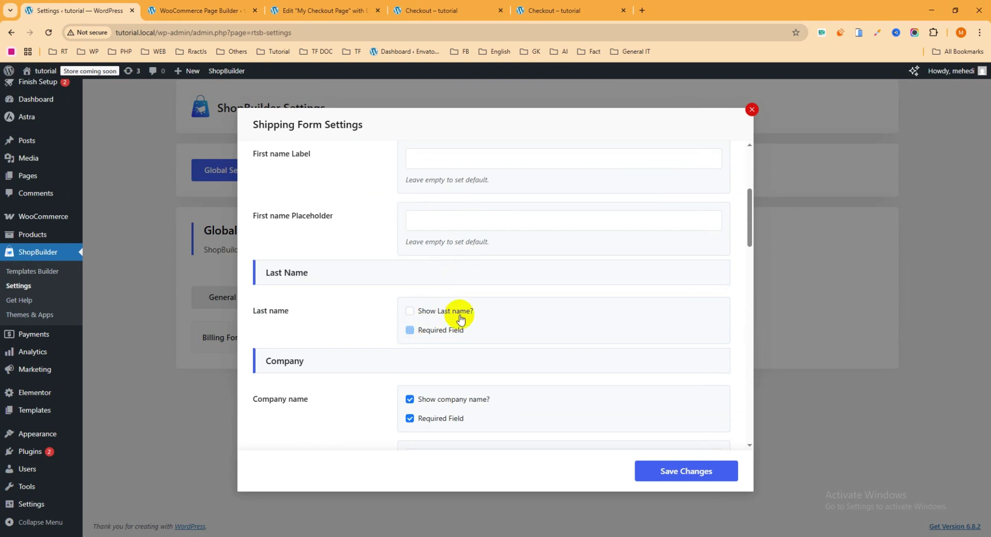
Switch off the Company, Address 2, State and Postcode / ZIP fields, then save the changes
scroll(443, 289, down, 3)
scroll(448, 258, down, 4)
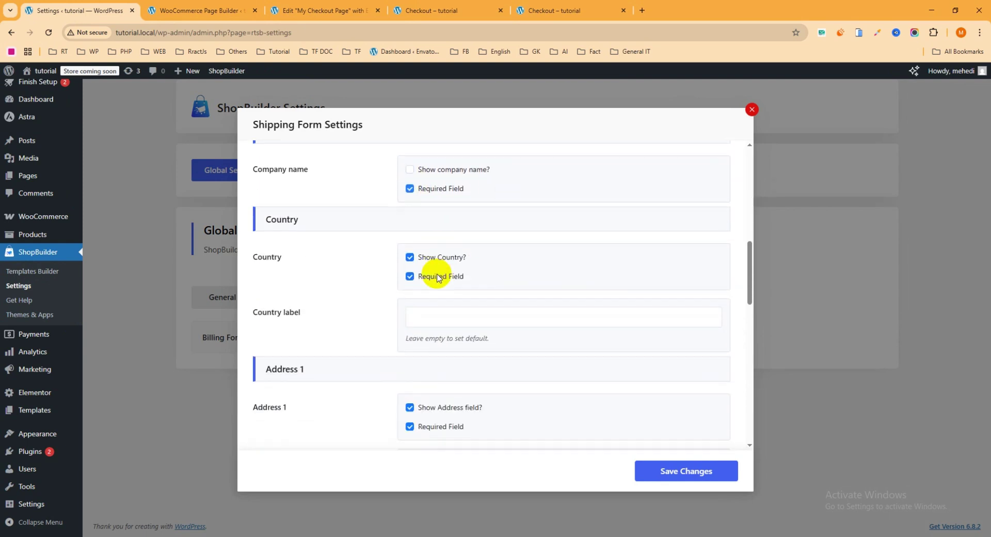
click(410, 277)
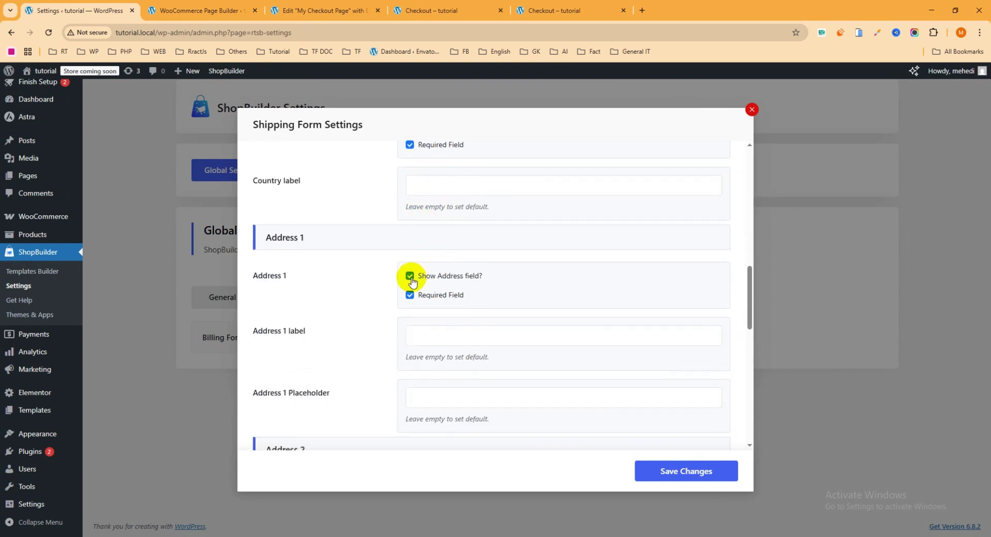
scroll(418, 278, down, 3)
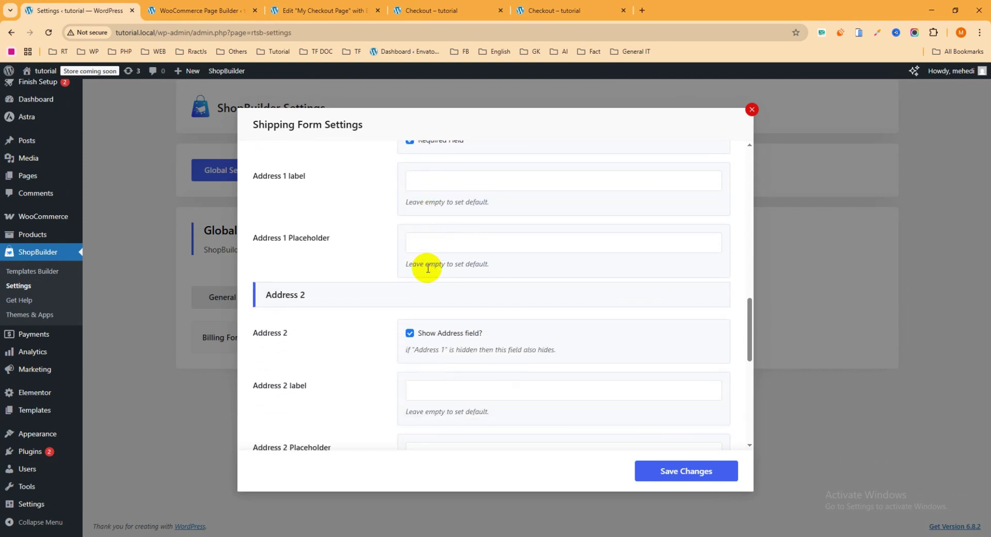
click(412, 334)
scroll(449, 220, up, 1)
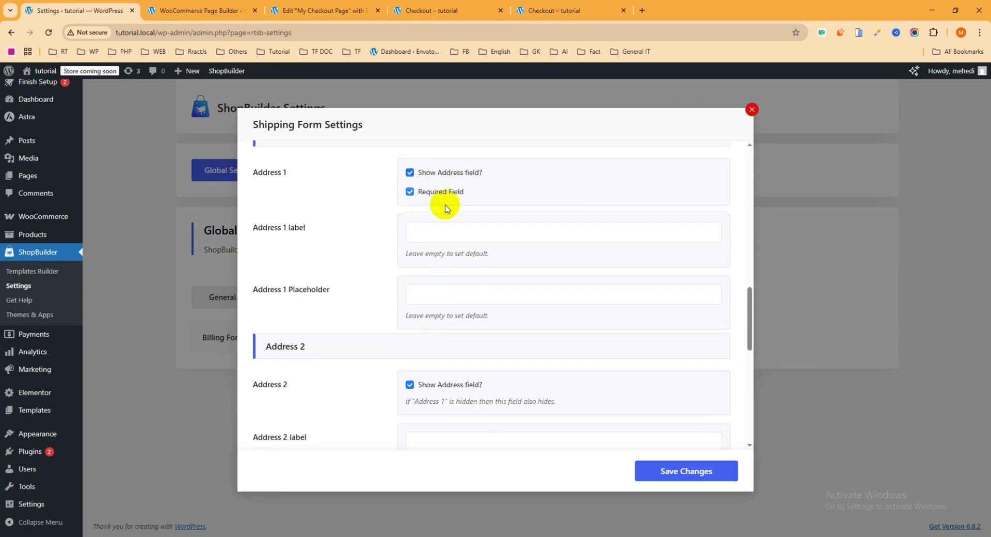
click(410, 385)
scroll(539, 325, down, 3)
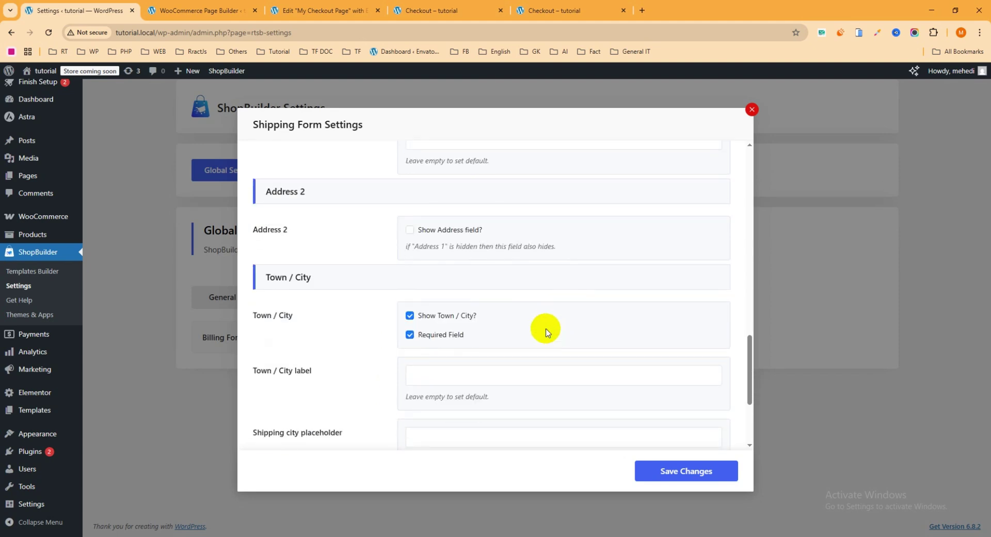
scroll(532, 309, down, 3)
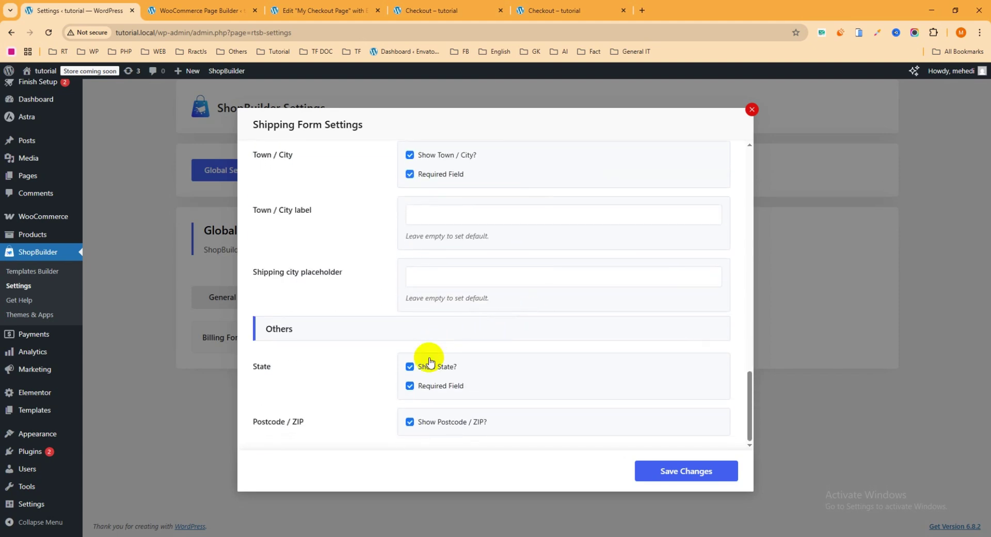
click(411, 386)
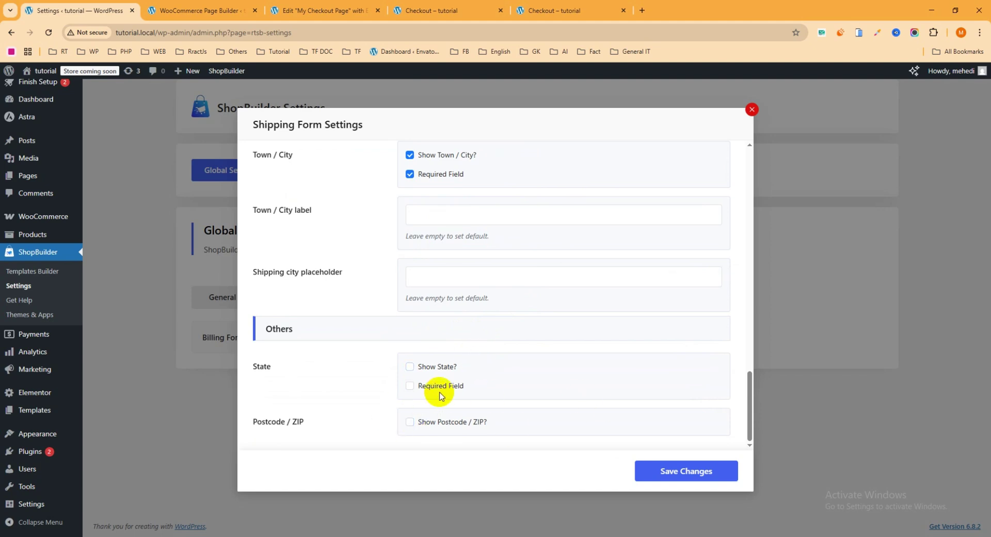
click(675, 472)
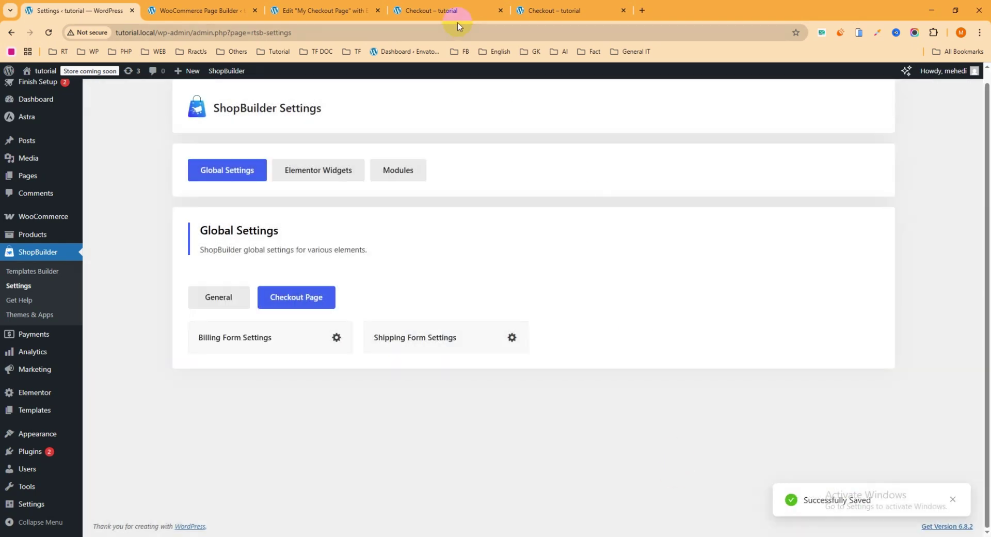
Reload the live checkout and verify shipping shows only first name, country, street address and town
click(441, 12)
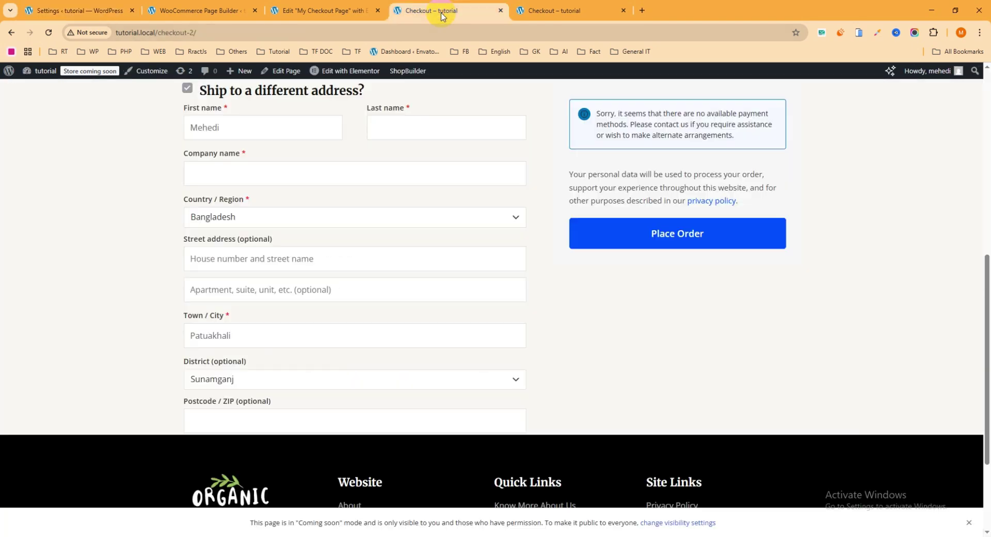
click(50, 34)
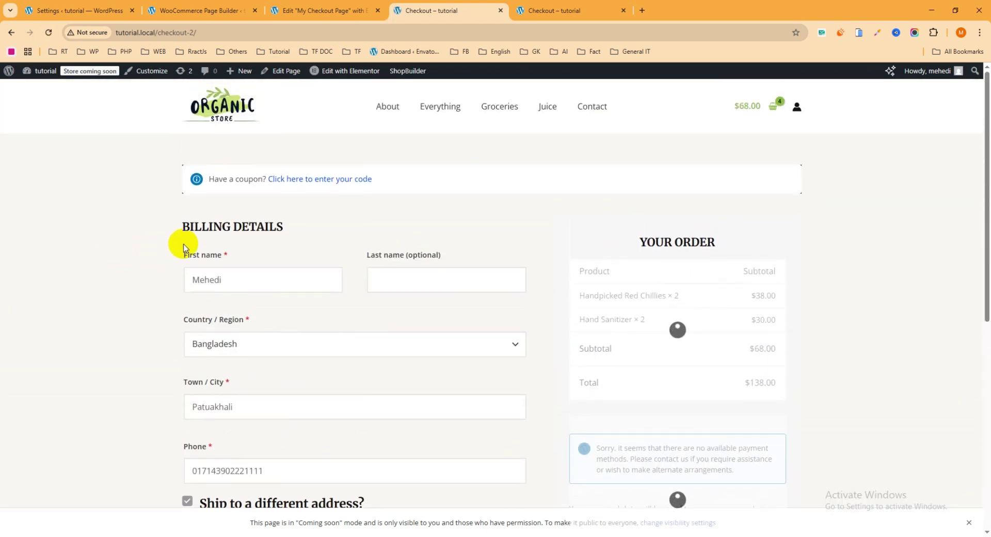
scroll(238, 258, down, 4)
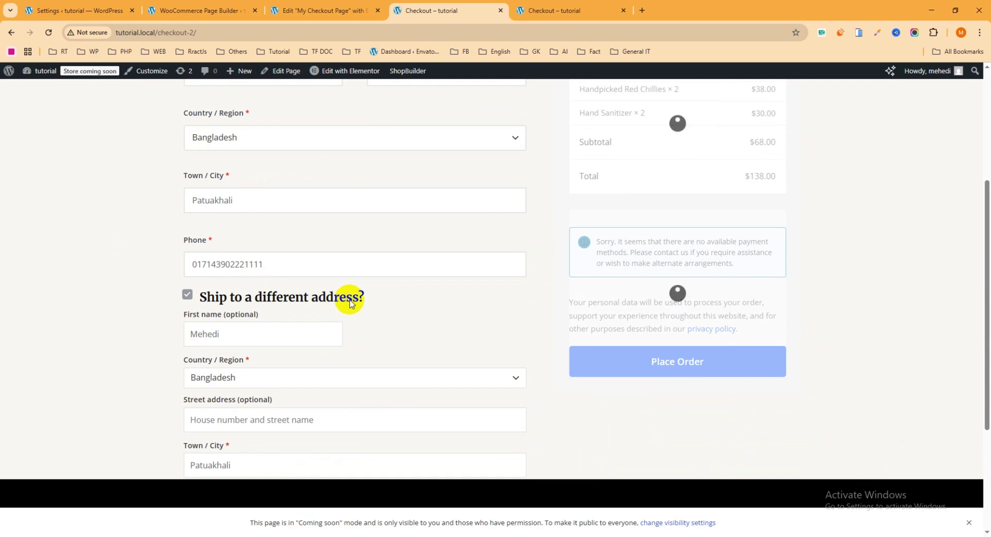
scroll(350, 303, down, 2)
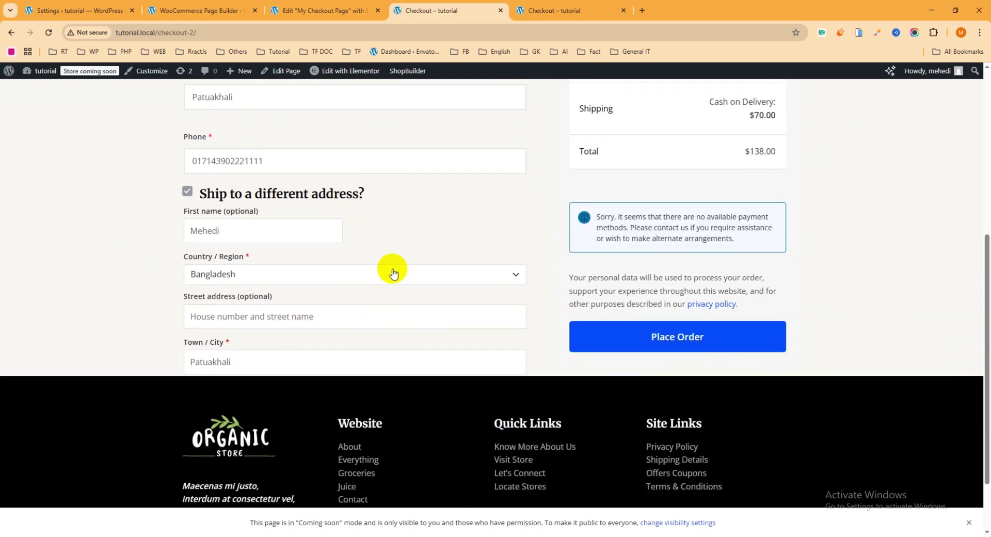
click(320, 11)
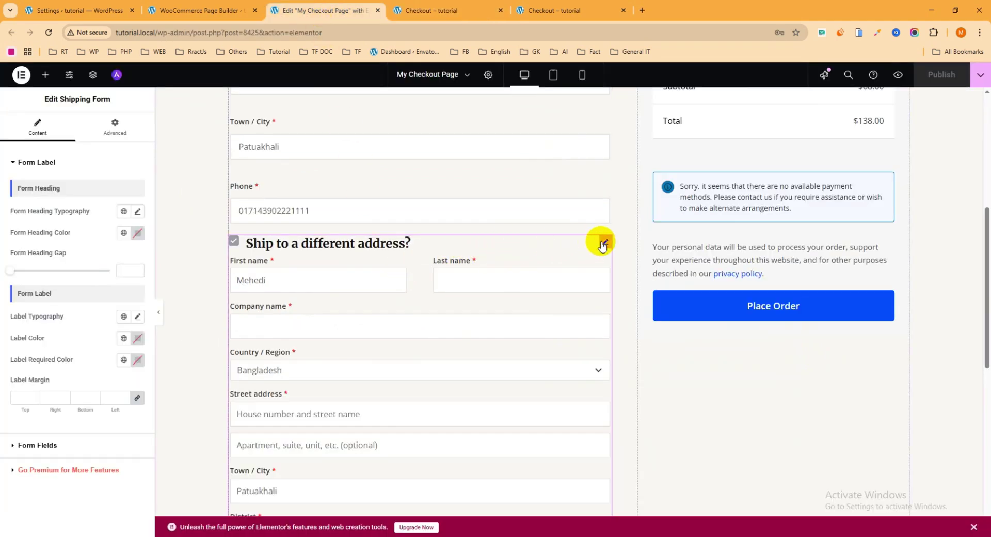
Delete the Shipping Form widget from My Checkout Page and publish the update
right_click(603, 243)
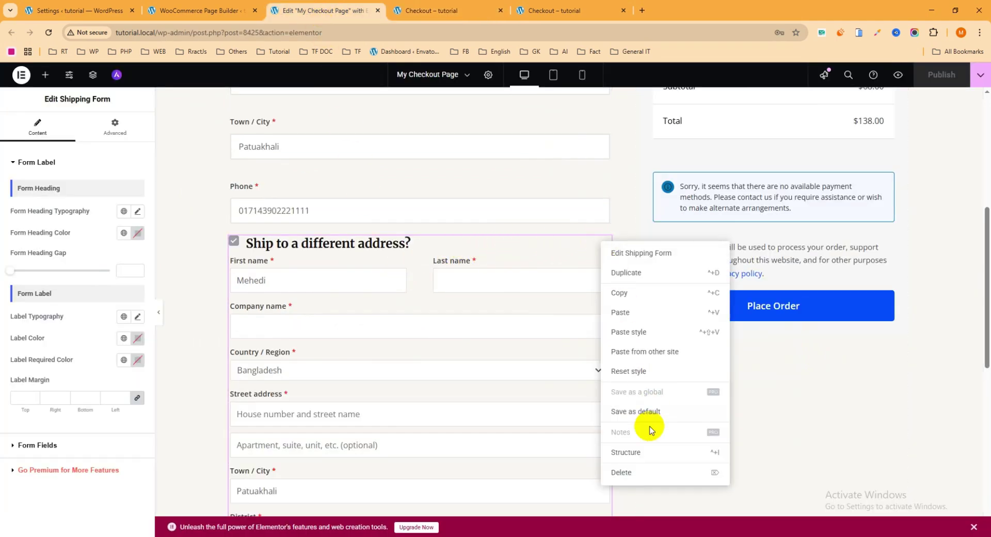
click(622, 473)
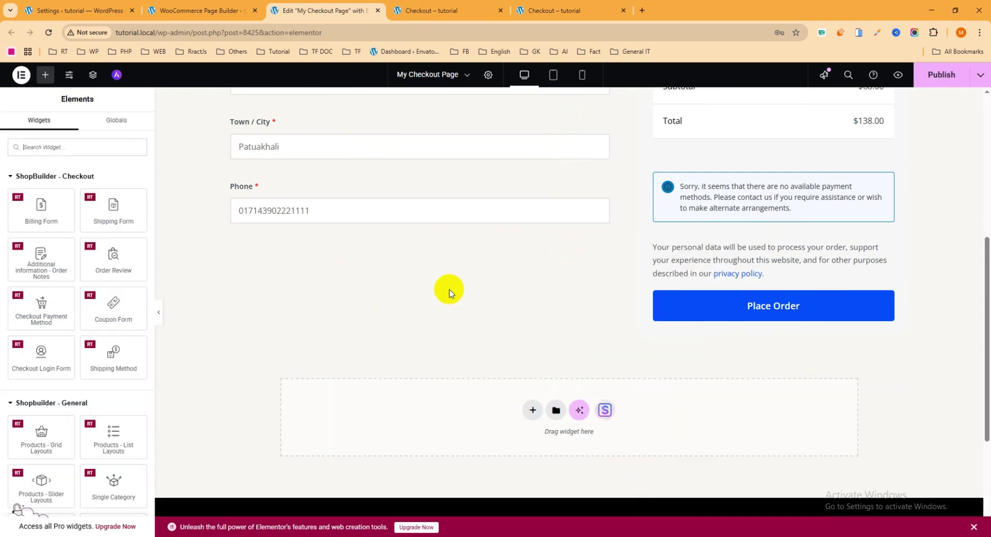
click(938, 78)
Reload the live checkout and confirm it now ends at Phone with no shipping fields
click(433, 12)
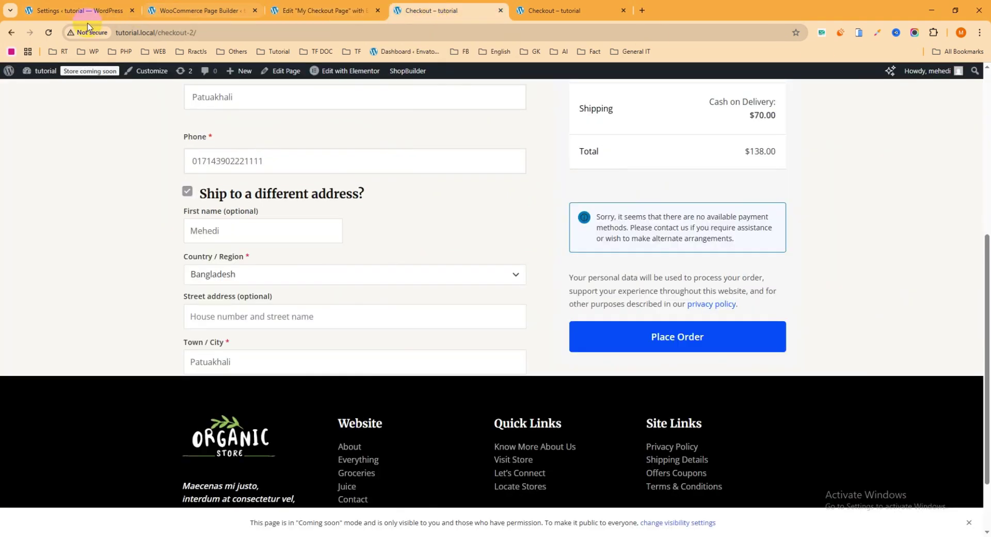
click(48, 32)
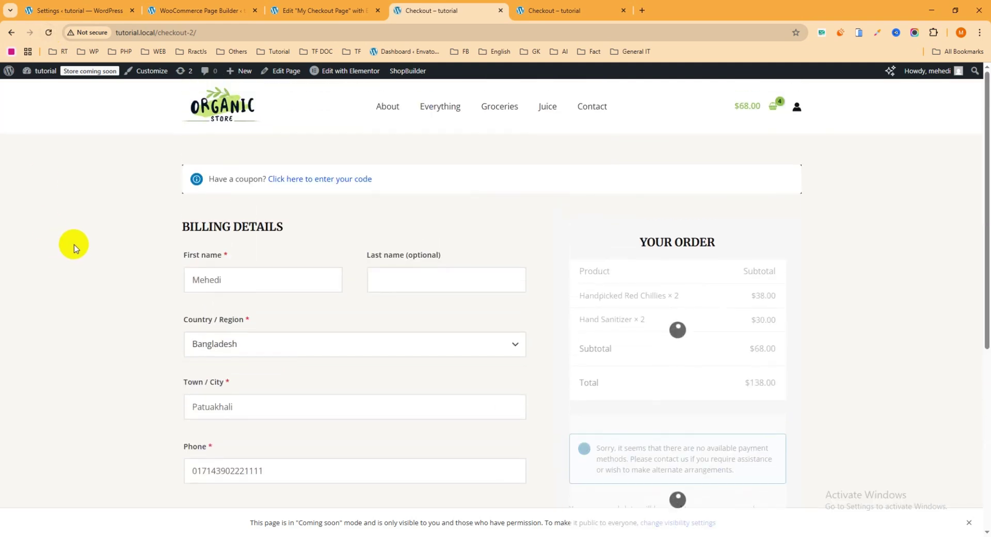
scroll(72, 247, down, 1)
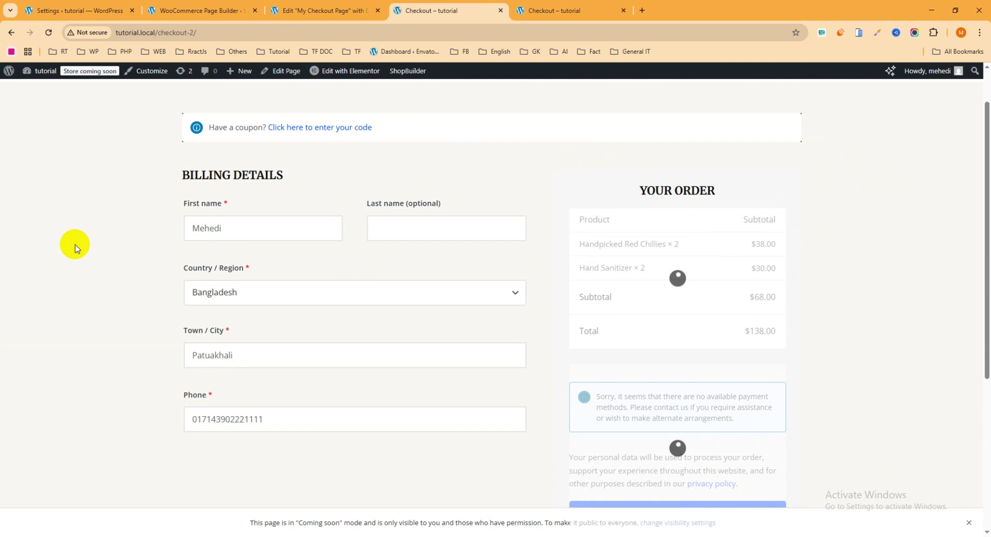
scroll(134, 257, down, 1)
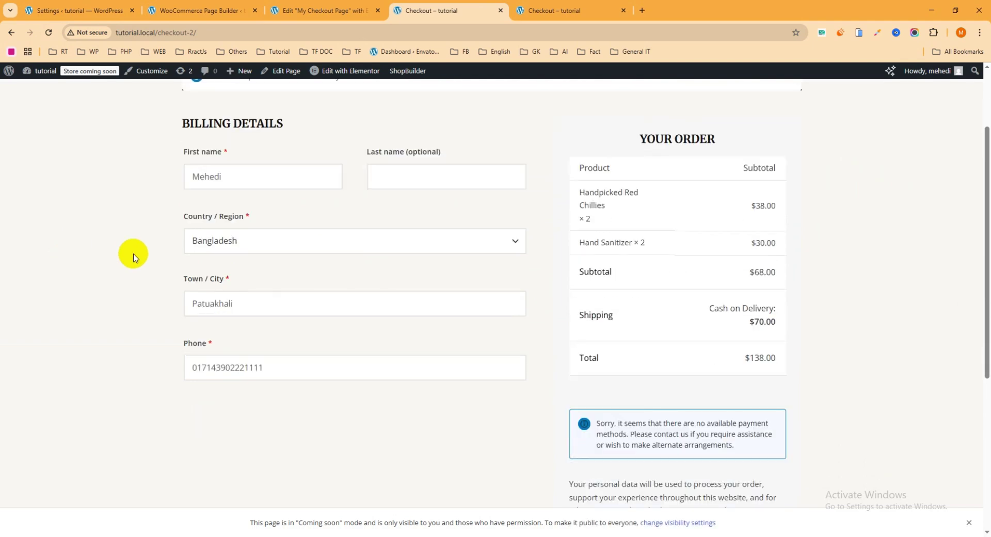